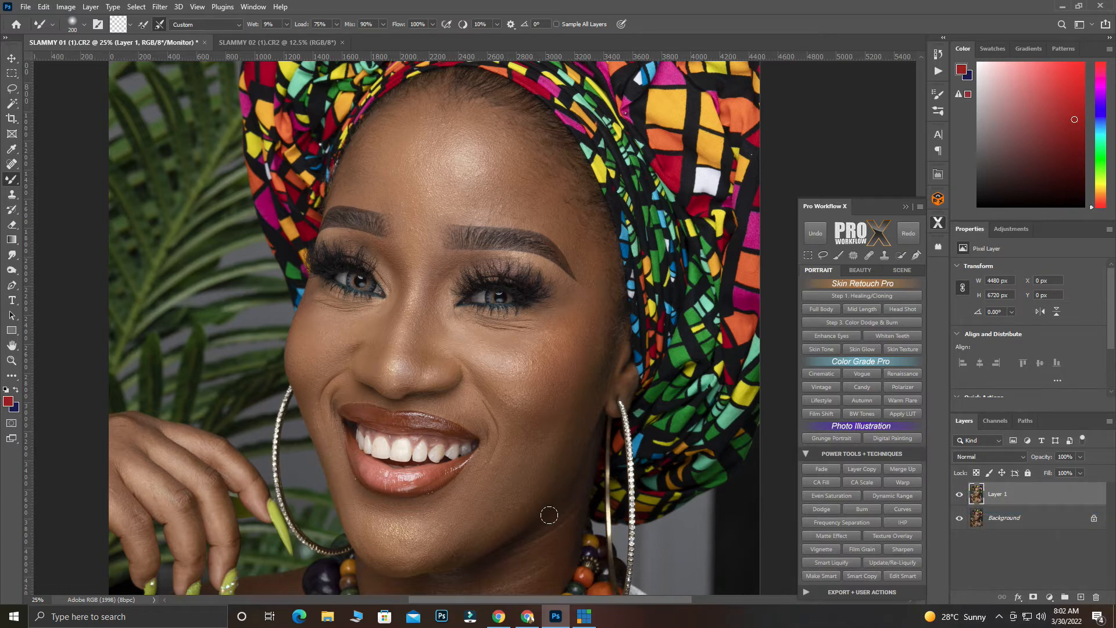
# Review the tool list in the toolbar customization dialog and close it without changing any tools
pyautogui.click(11, 58)
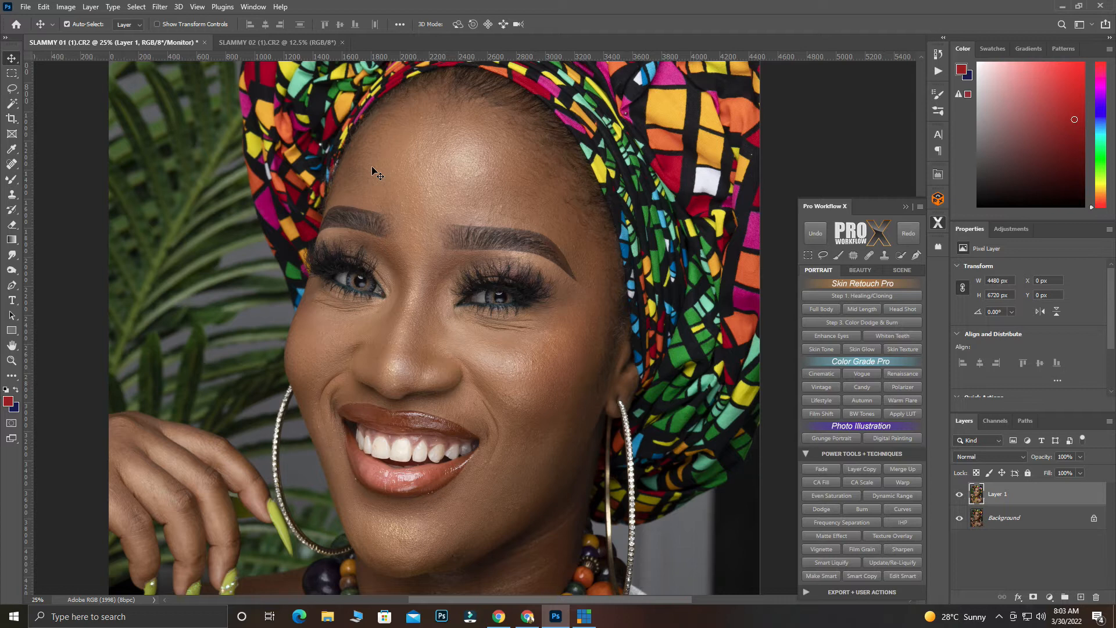
pyautogui.click(12, 180)
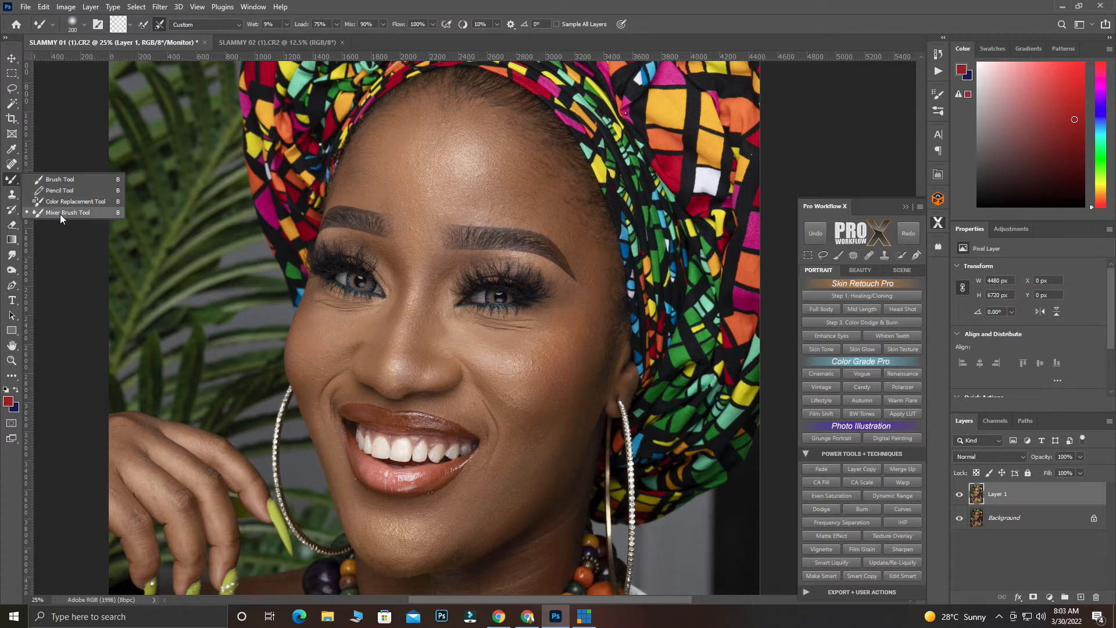
pyautogui.click(15, 381)
pyautogui.click(15, 381)
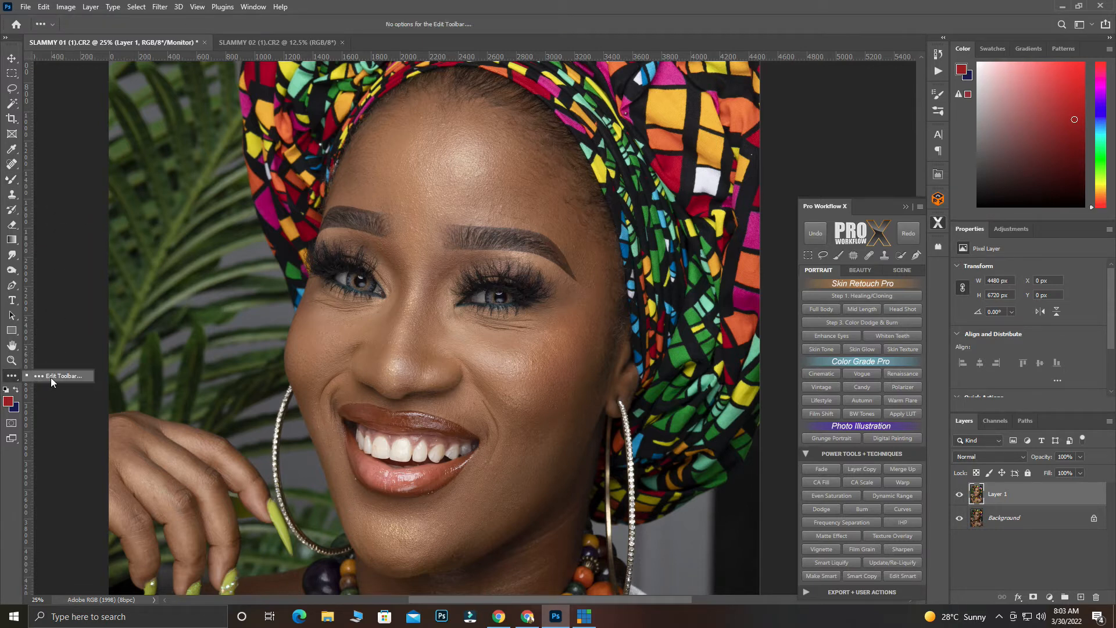
pyautogui.scroll(-5, 404, 358)
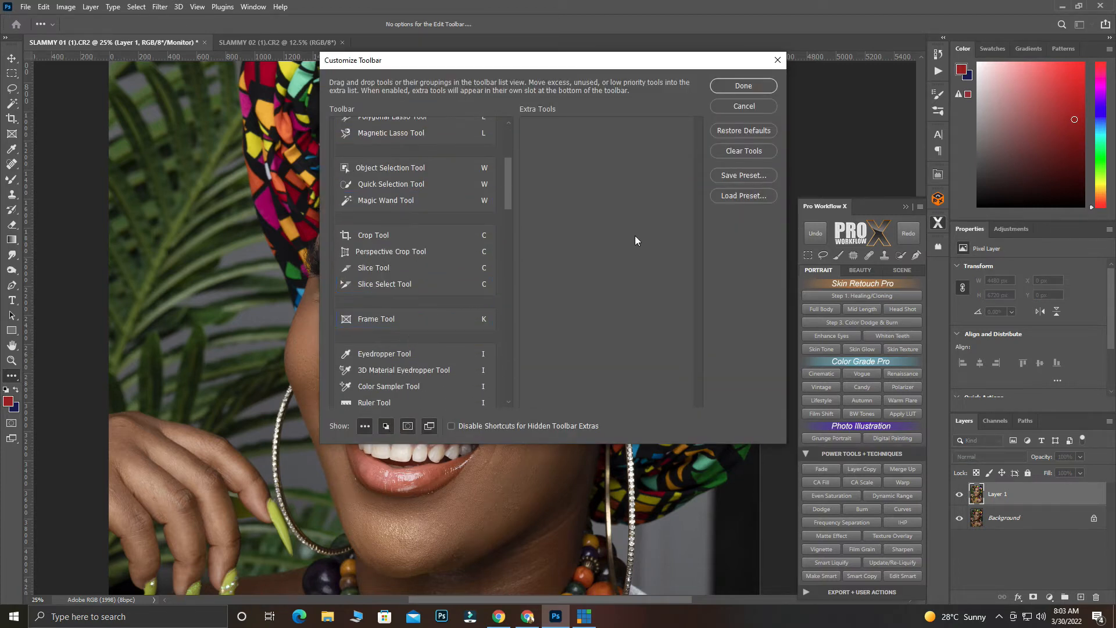
pyautogui.click(763, 87)
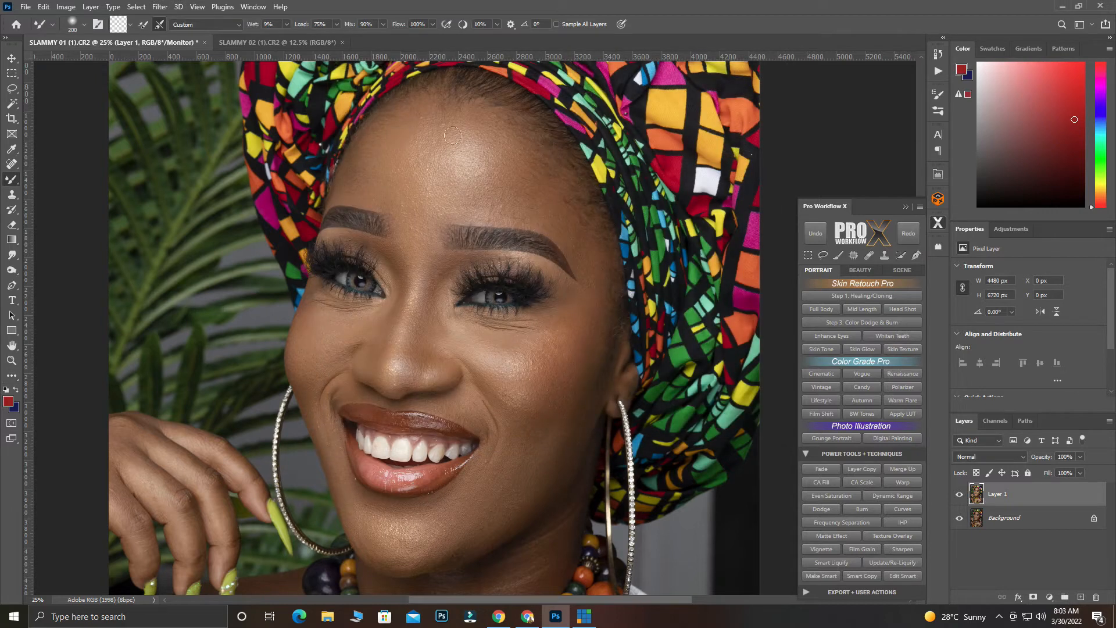
# Select the Mixer Brush tool and set its paint colour to dark red 6b0909
pyautogui.rightClick(17, 184)
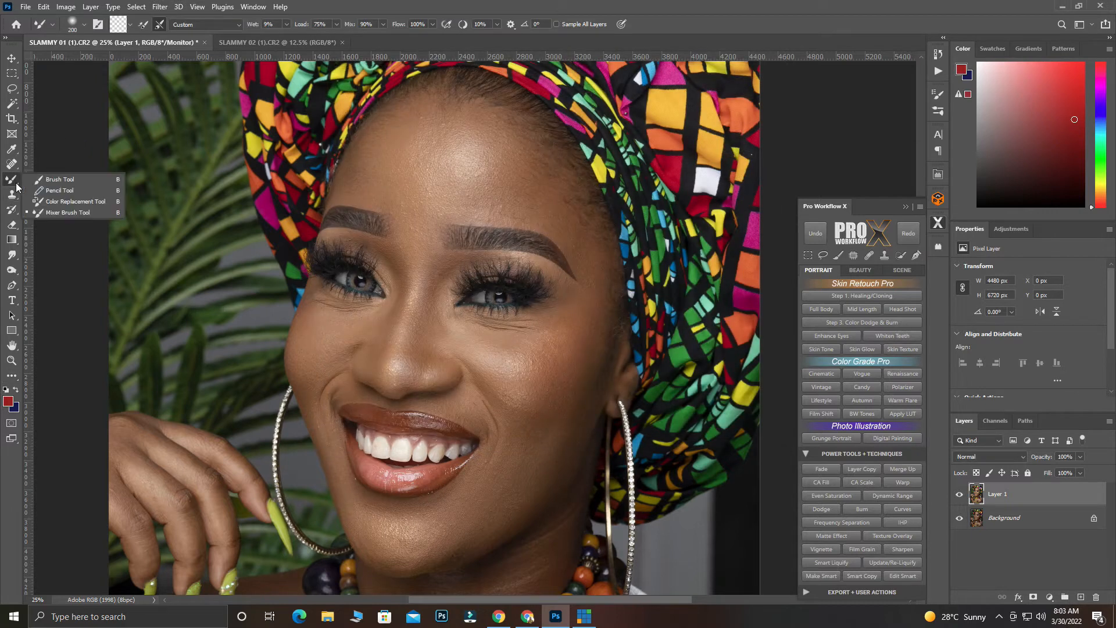
pyautogui.click(65, 212)
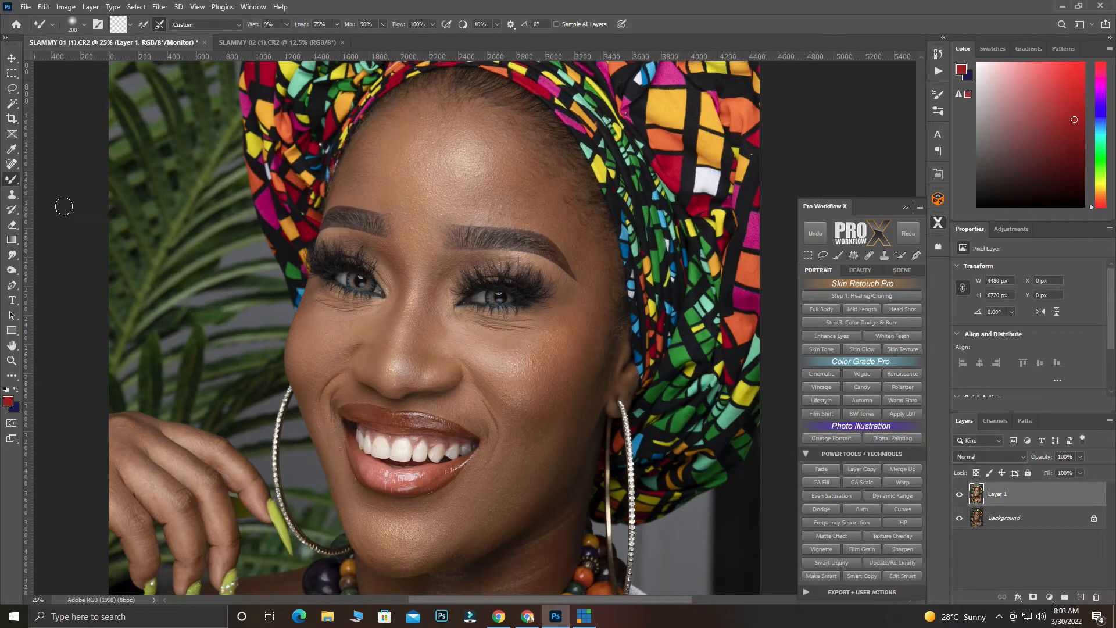
pyautogui.click(118, 24)
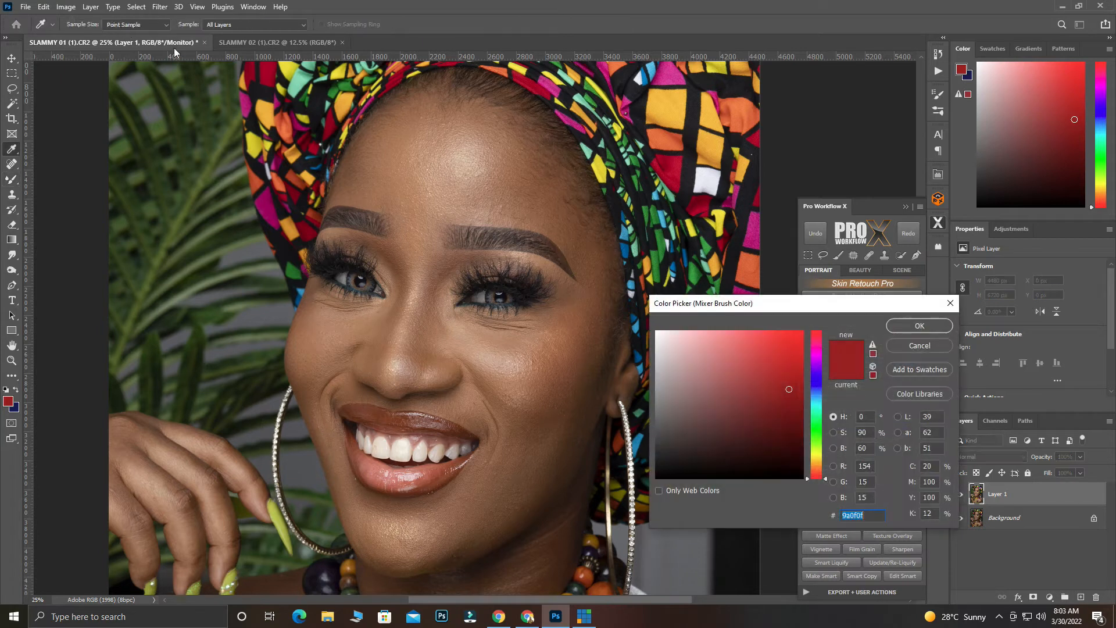
pyautogui.click(792, 419)
pyautogui.click(919, 326)
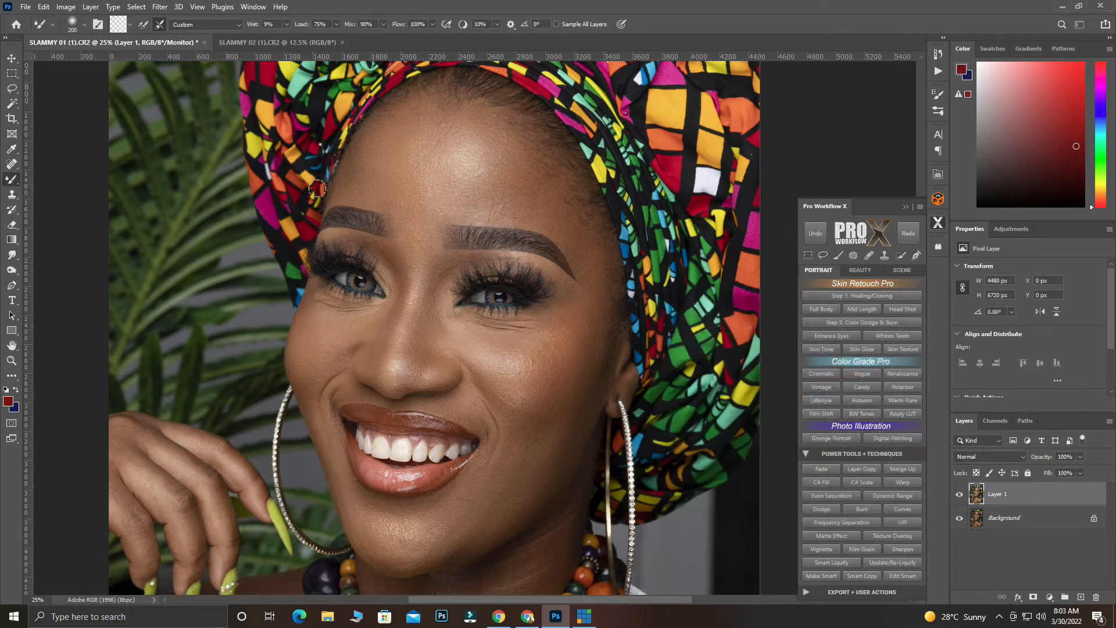
pyautogui.click(115, 27)
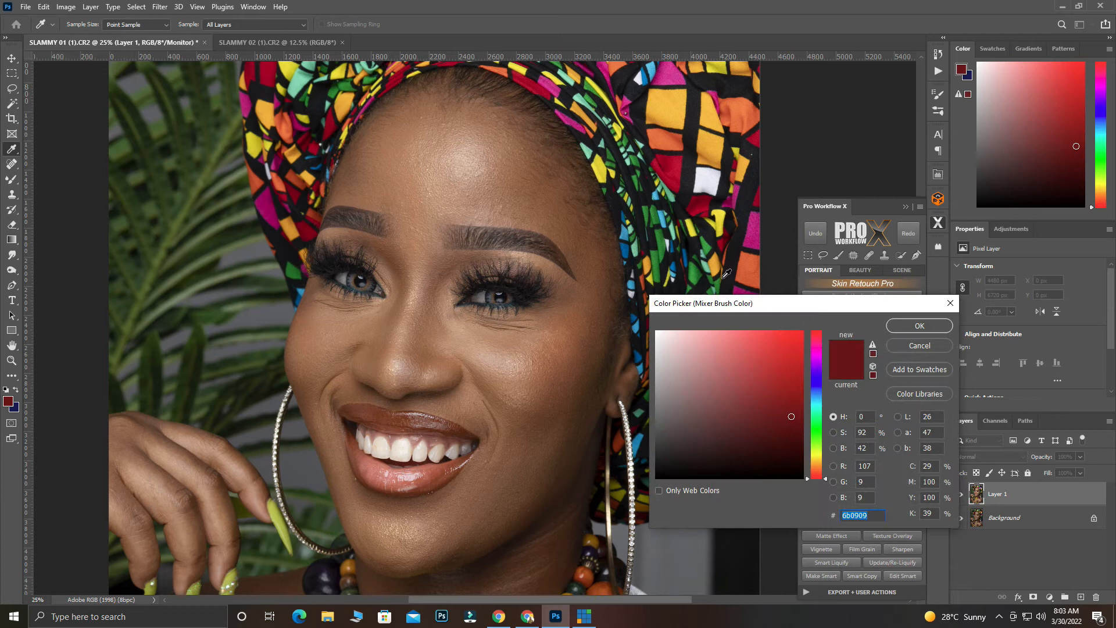
pyautogui.click(919, 325)
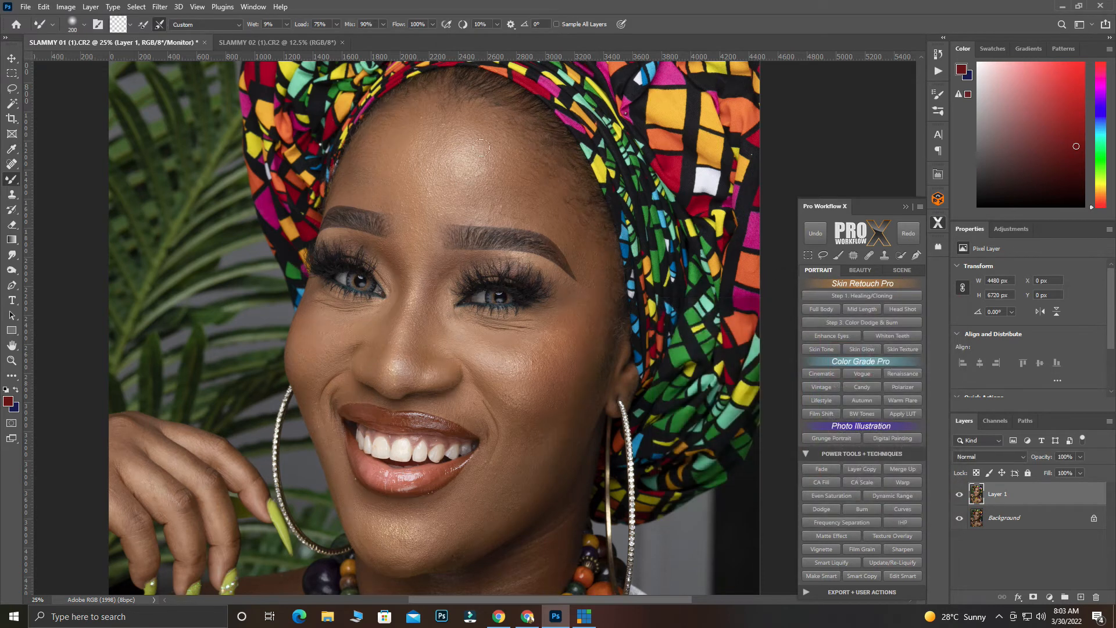
# Clean the Mixer Brush so that it carries no loaded paint colour
pyautogui.click(143, 24)
pyautogui.click(130, 27)
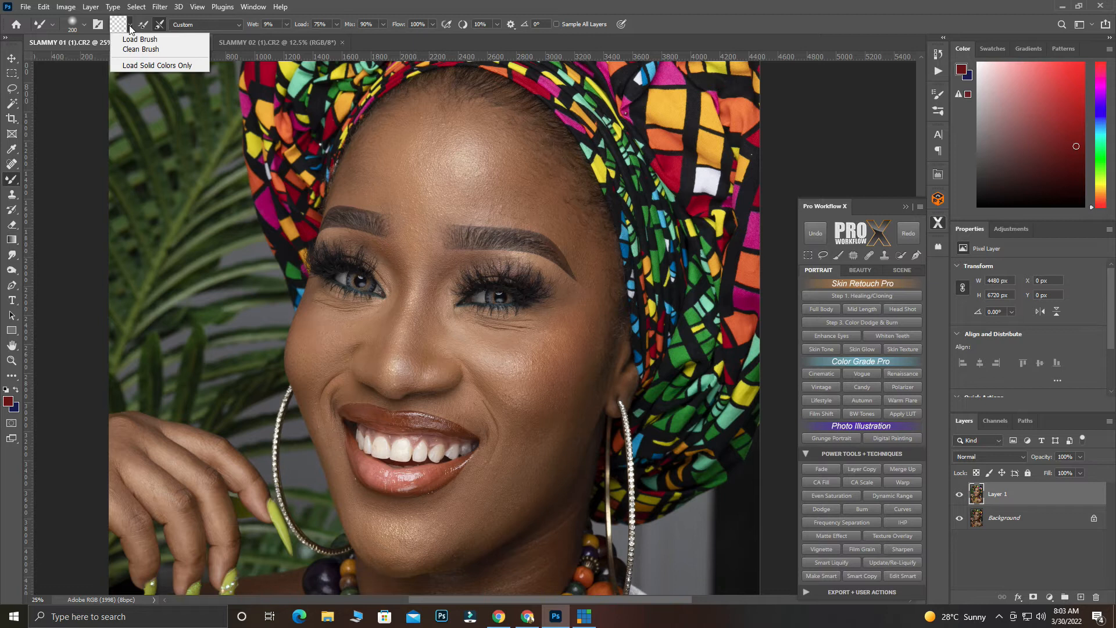
pyautogui.click(130, 50)
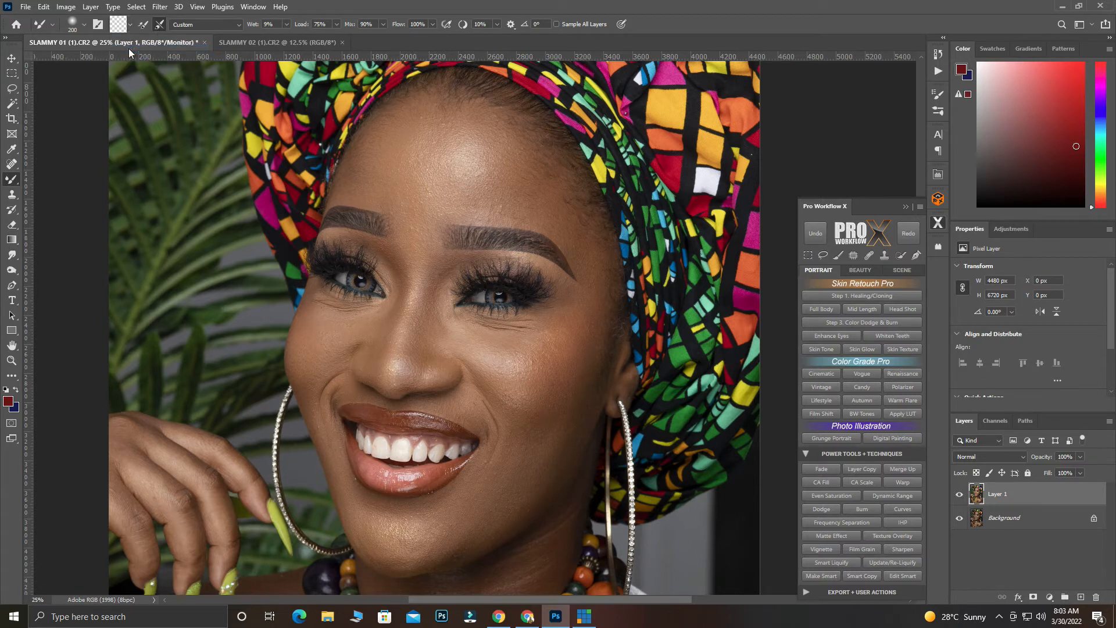
# Choose the 30 px soft round tip with 0% hardness for the Mixer Brush, keeping cleaning after each stroke enabled
pyautogui.click(98, 27)
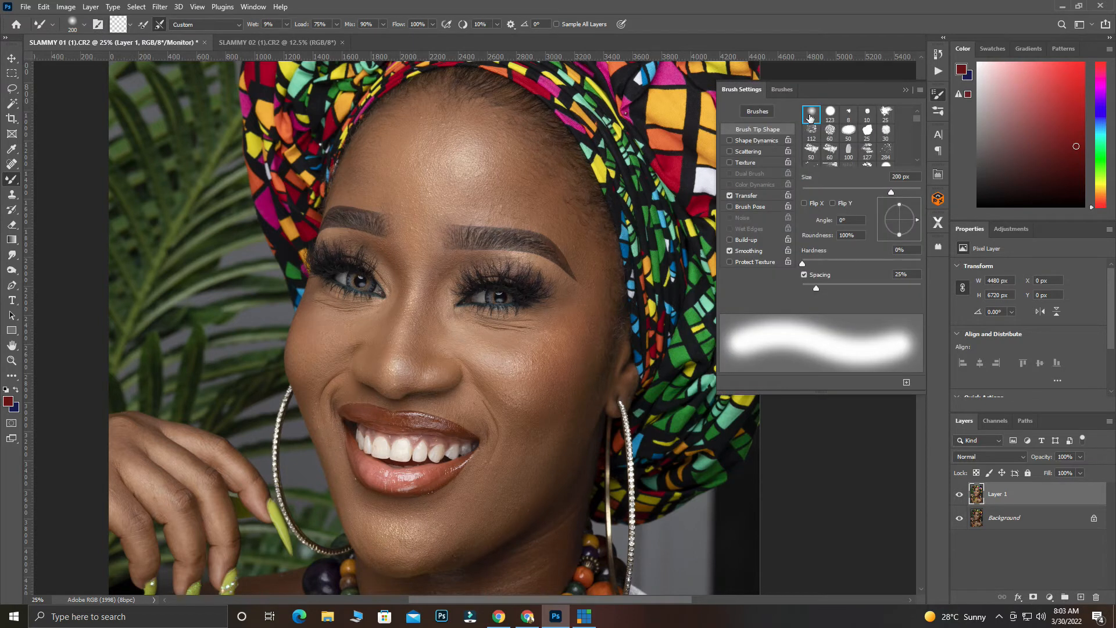
pyautogui.click(811, 117)
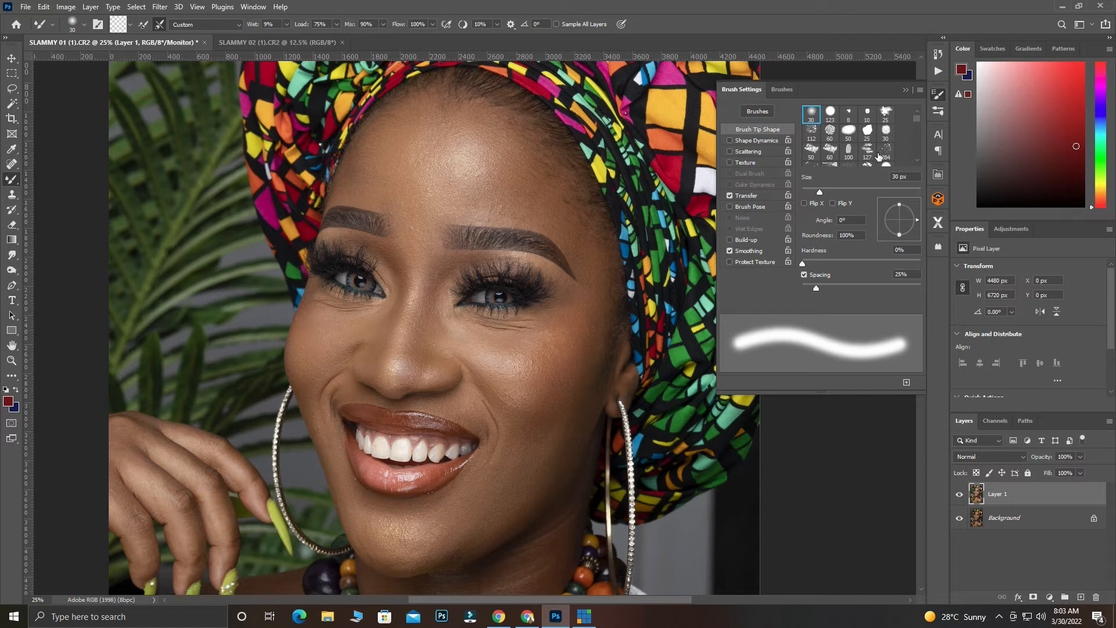
pyautogui.click(908, 92)
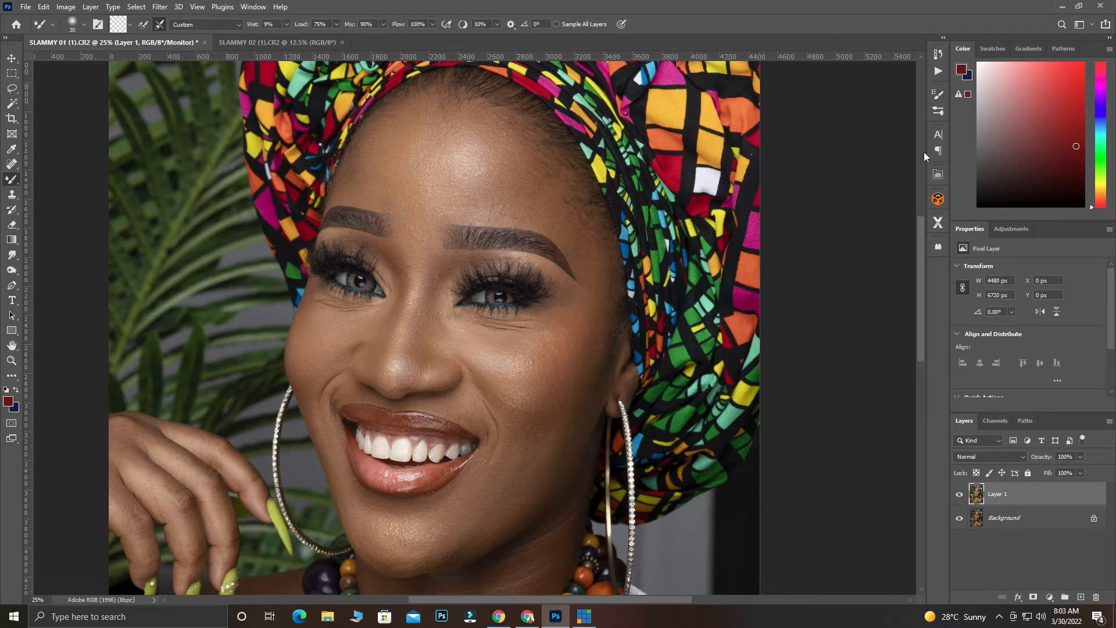
pyautogui.click(158, 25)
# Run the Pro Workflow X Frequency Separation action on Layer 1 with a Gaussian Blur radius of 13.9 pixels
pyautogui.click(943, 225)
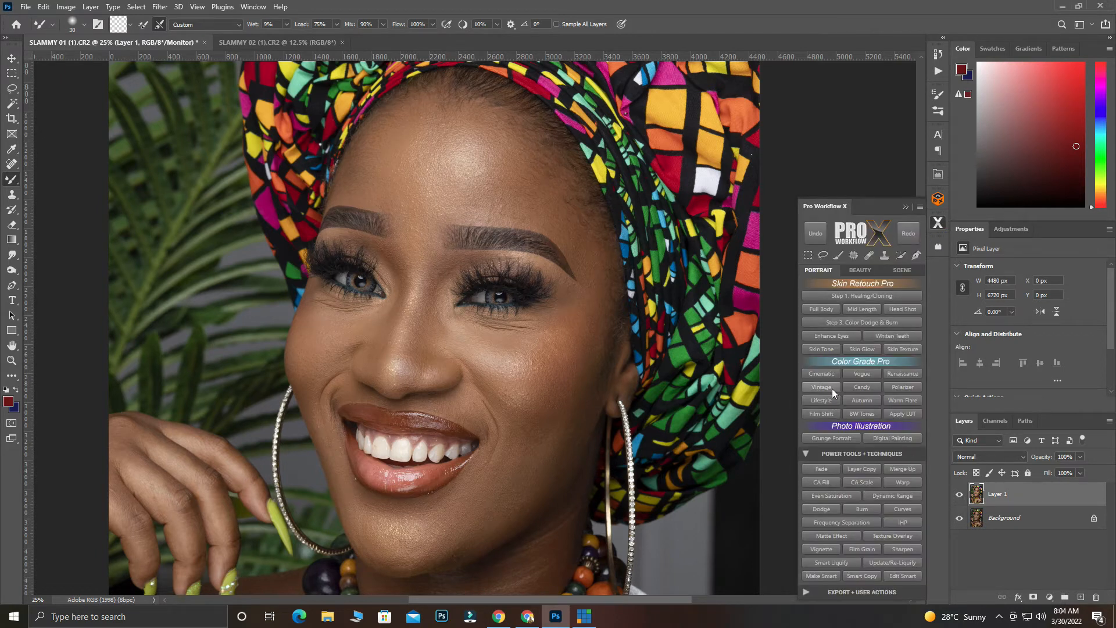
pyautogui.click(842, 524)
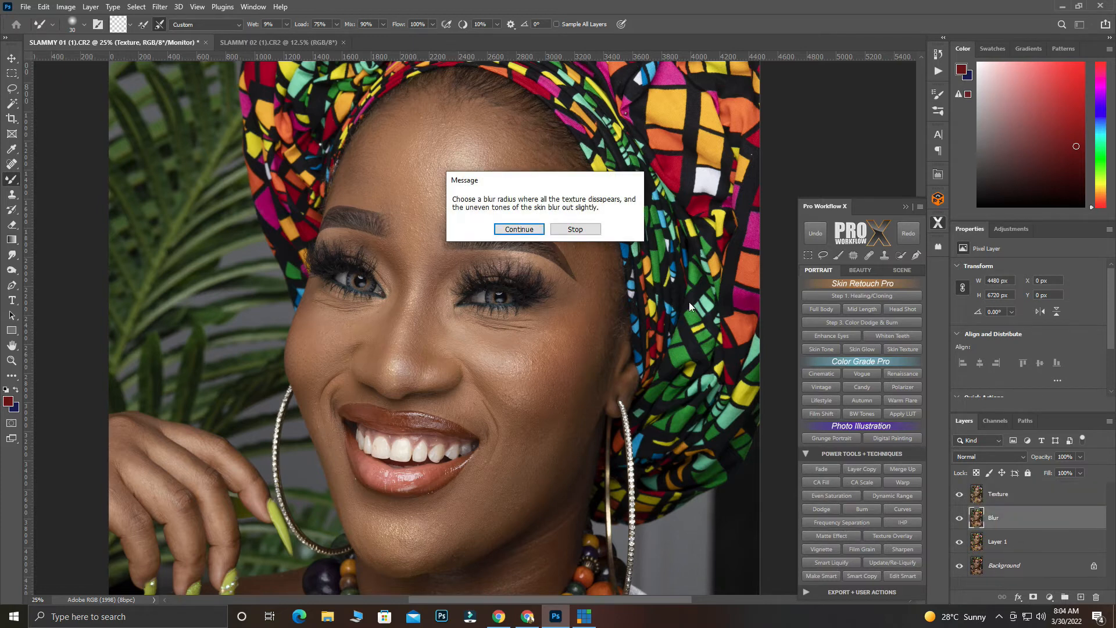
pyautogui.click(542, 230)
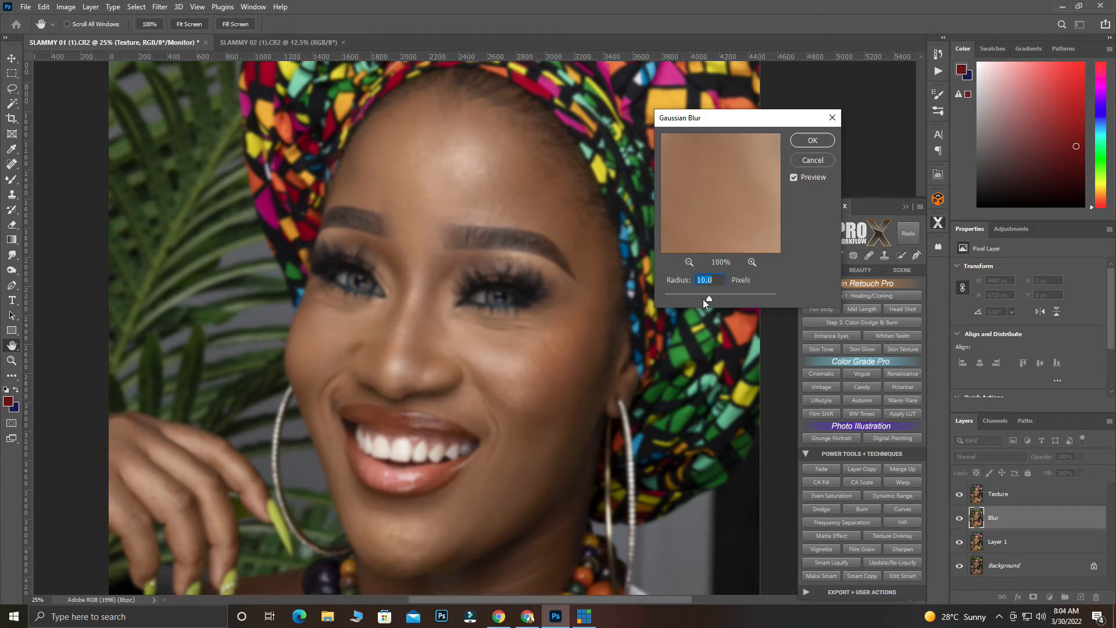
pyautogui.moveTo(707, 296)
pyautogui.mouseDown()
pyautogui.moveTo(696, 298)
pyautogui.moveTo(706, 298)
pyautogui.mouseUp()
pyautogui.moveTo(705, 297); pyautogui.dragTo(713, 298)
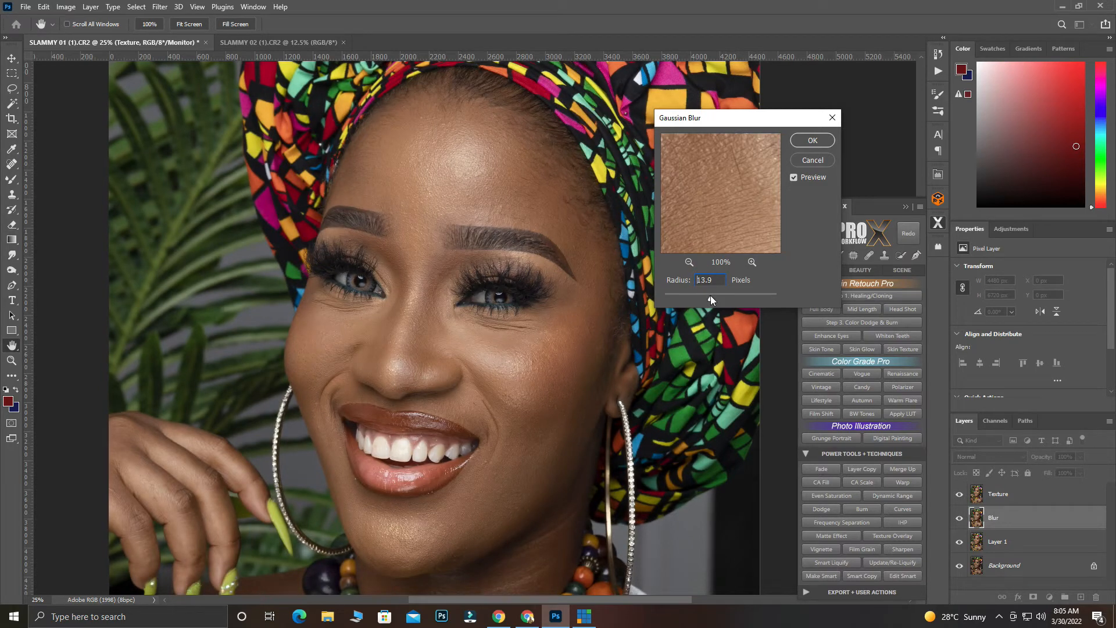
pyautogui.click(812, 141)
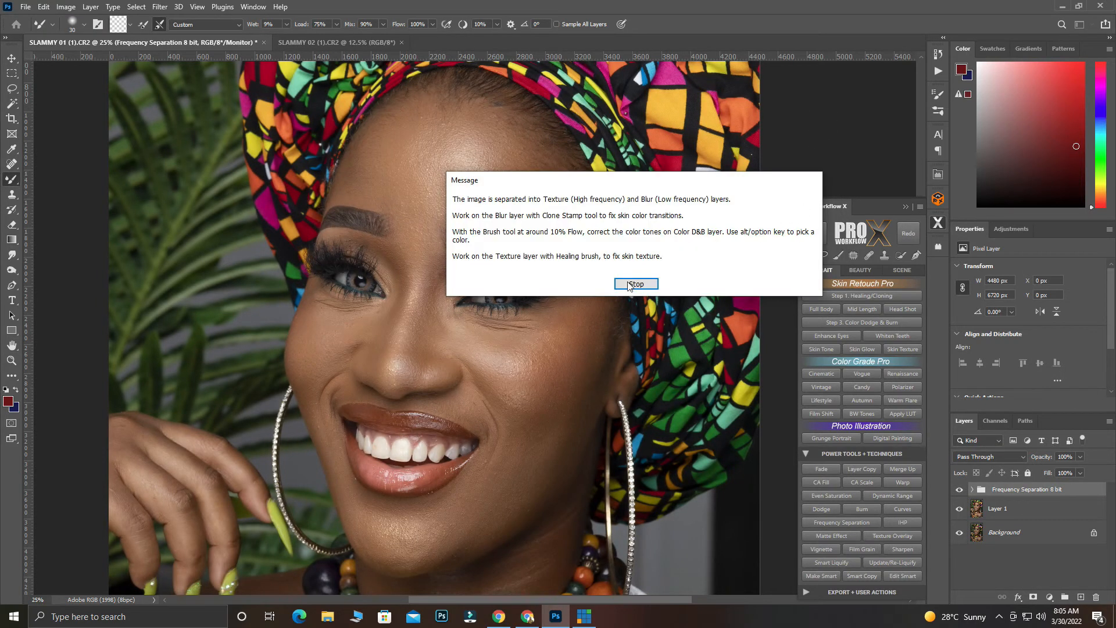
pyautogui.click(634, 287)
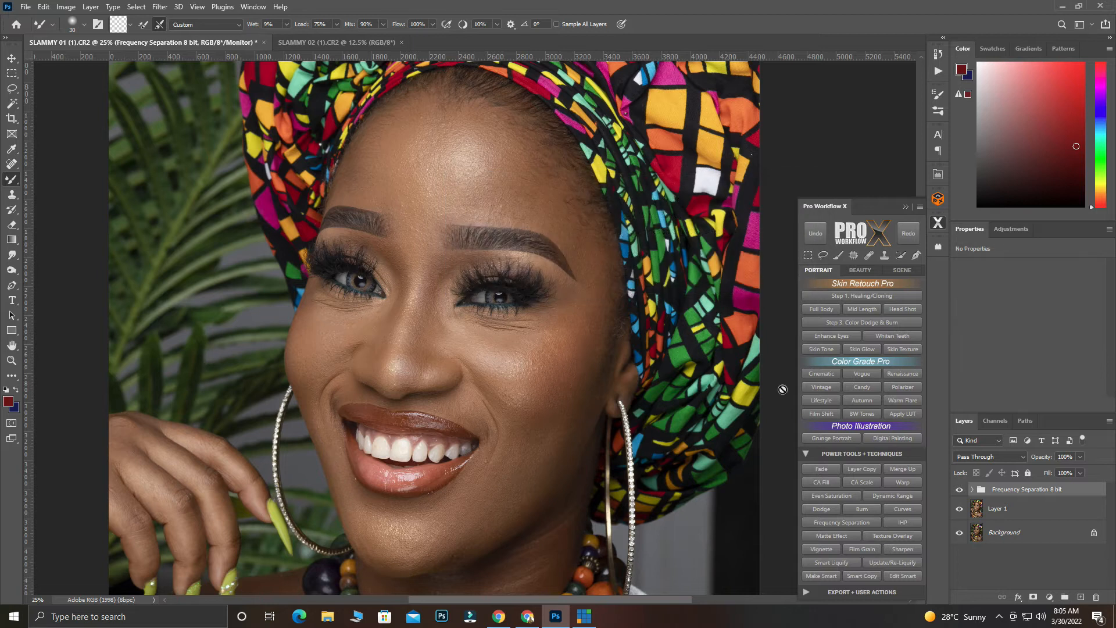
# Select the Blur layer inside the Frequency Separation group and enlarge the Mixer Brush to 400 px
pyautogui.click(970, 492)
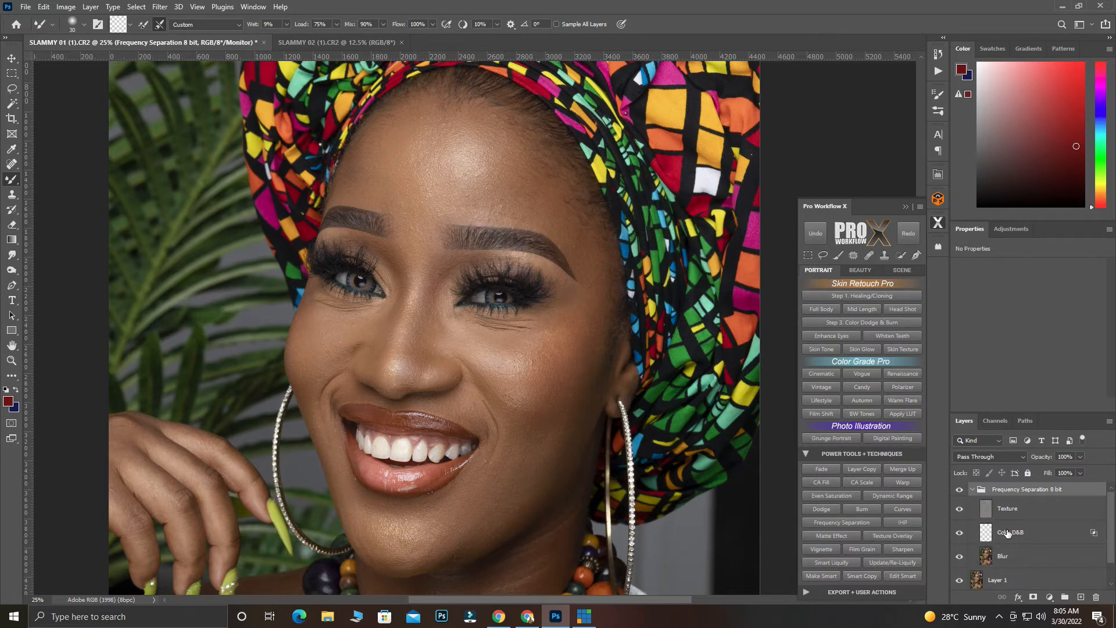
pyautogui.click(1008, 555)
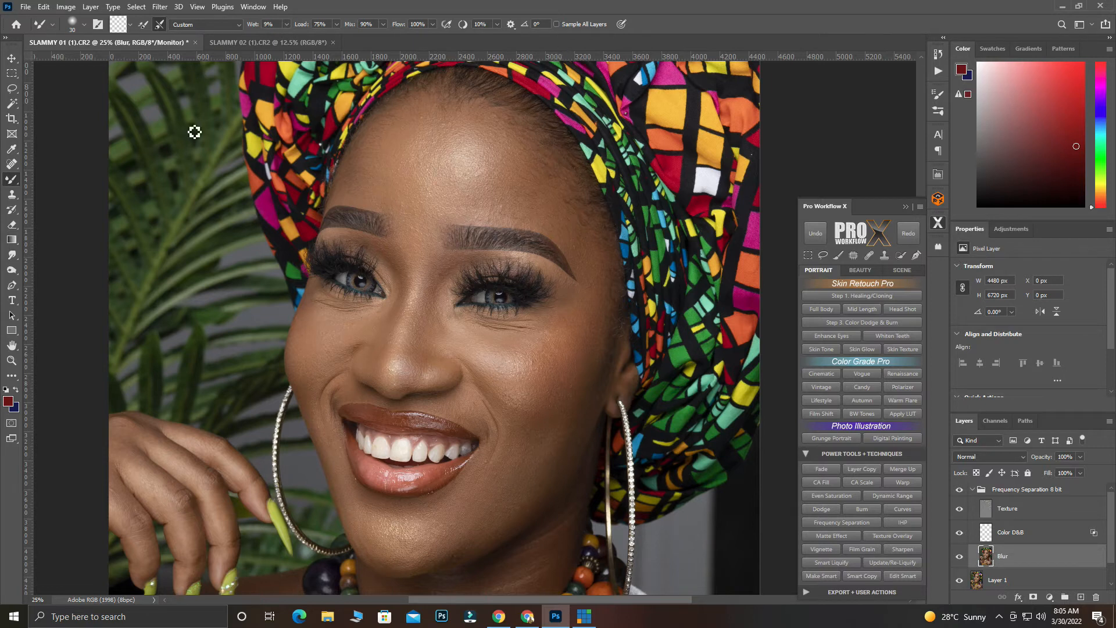
pyautogui.press(']')
pyautogui.press(']')
pyautogui.press(']')
pyautogui.press(']')
pyautogui.press(']')
pyautogui.press(']')
pyautogui.press(']')
pyautogui.press(']')
pyautogui.press(']')
pyautogui.press(']')
pyautogui.press(']')
pyautogui.press(']')
pyautogui.press(']')
pyautogui.press(']')
# Try a Mixer Brush stroke on the forehead, undo back to Layer 1 without the separation group, and turn off Sample All Layers
pyautogui.moveTo(487, 192)
pyautogui.mouseDown()
pyautogui.moveTo(457, 173)
pyautogui.moveTo(482, 168)
pyautogui.moveTo(520, 187)
pyautogui.moveTo(498, 174)
pyautogui.moveTo(505, 161)
pyautogui.moveTo(469, 174)
pyautogui.moveTo(497, 185)
pyautogui.mouseUp()
pyautogui.hotkey('ctrl', 'z')
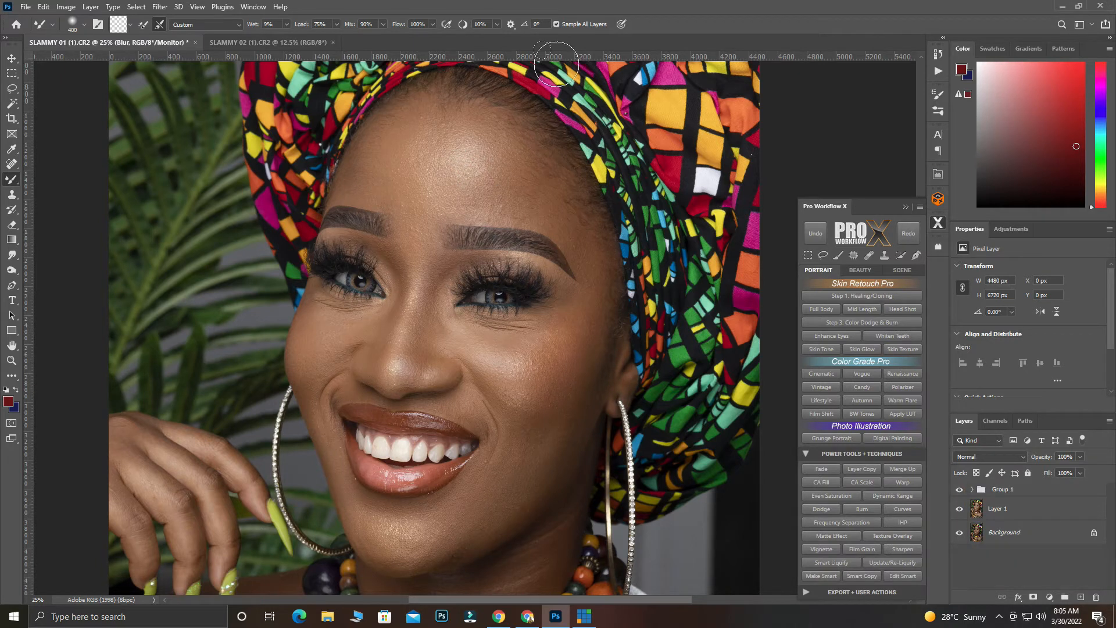
pyautogui.click(556, 24)
pyautogui.click(1013, 488)
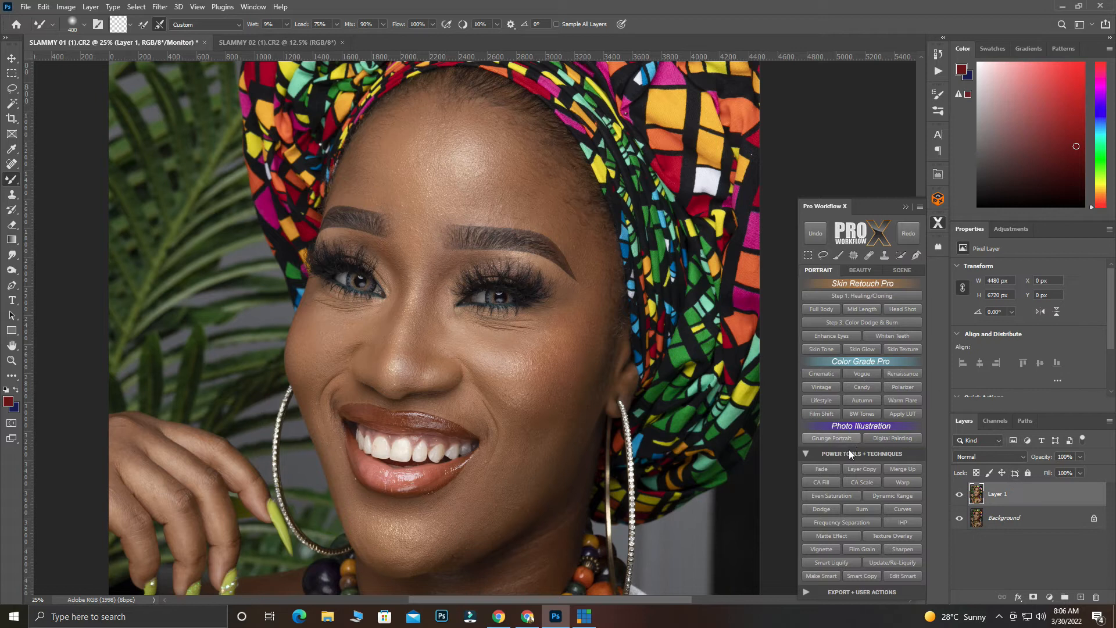
# Run the Frequency Separation action on Layer 1 with a Gaussian Blur radius of 10.0 pixels and dismiss its closing message
pyautogui.click(839, 522)
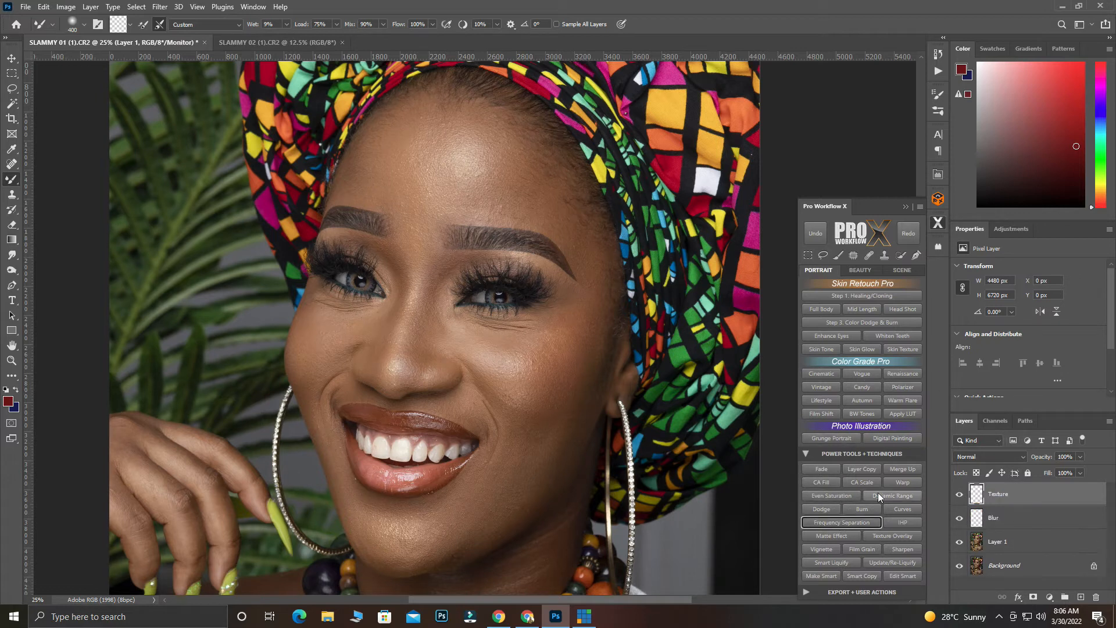
pyautogui.click(519, 229)
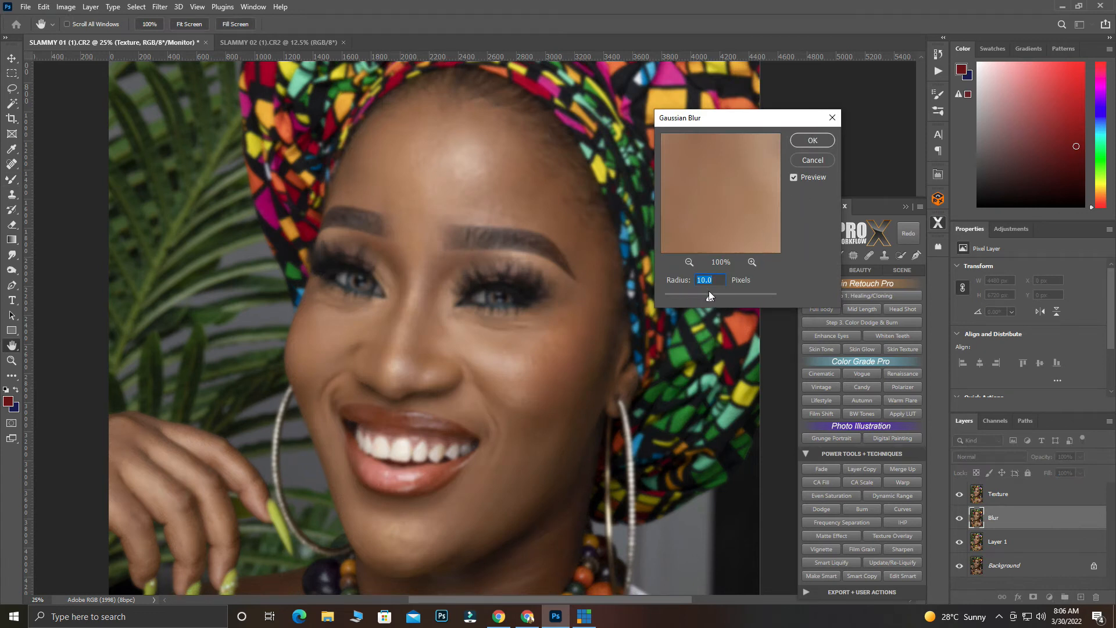
pyautogui.press('Return')
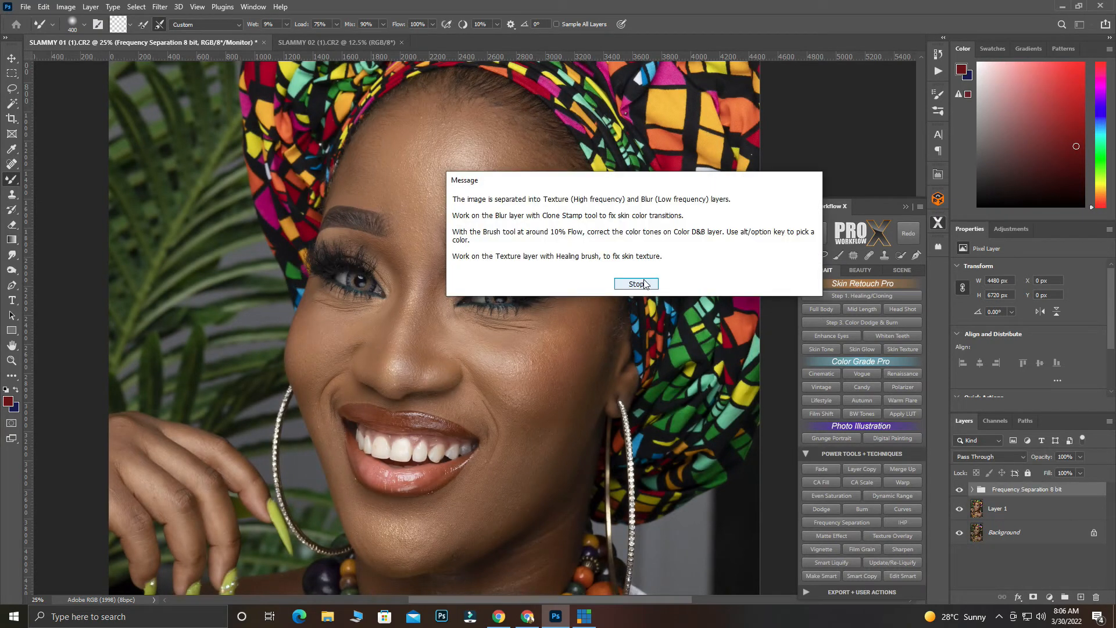
pyautogui.click(642, 283)
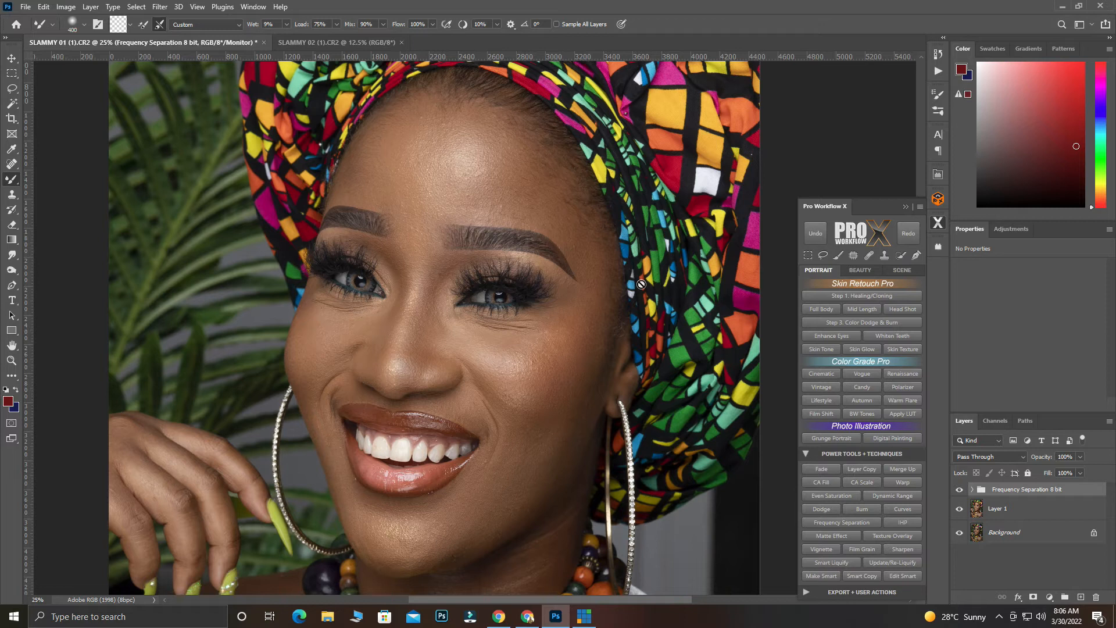
# Add a Black & White adjustment layer above the Texture layer in the Frequency Separation group and set Reds to -110
pyautogui.click(974, 492)
pyautogui.click(1055, 515)
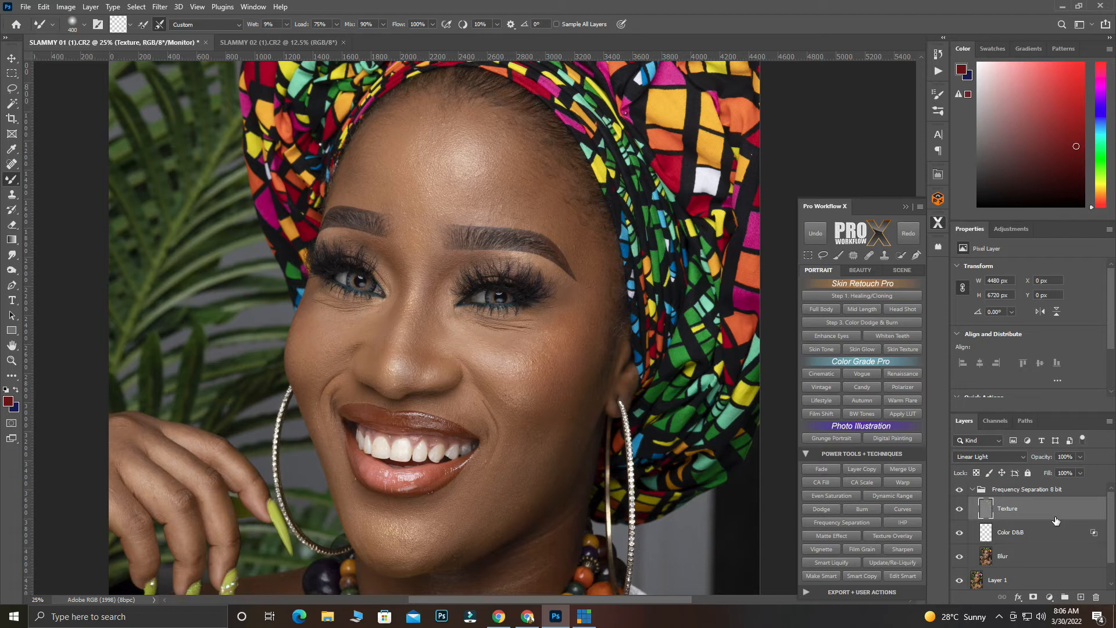
pyautogui.click(1050, 597)
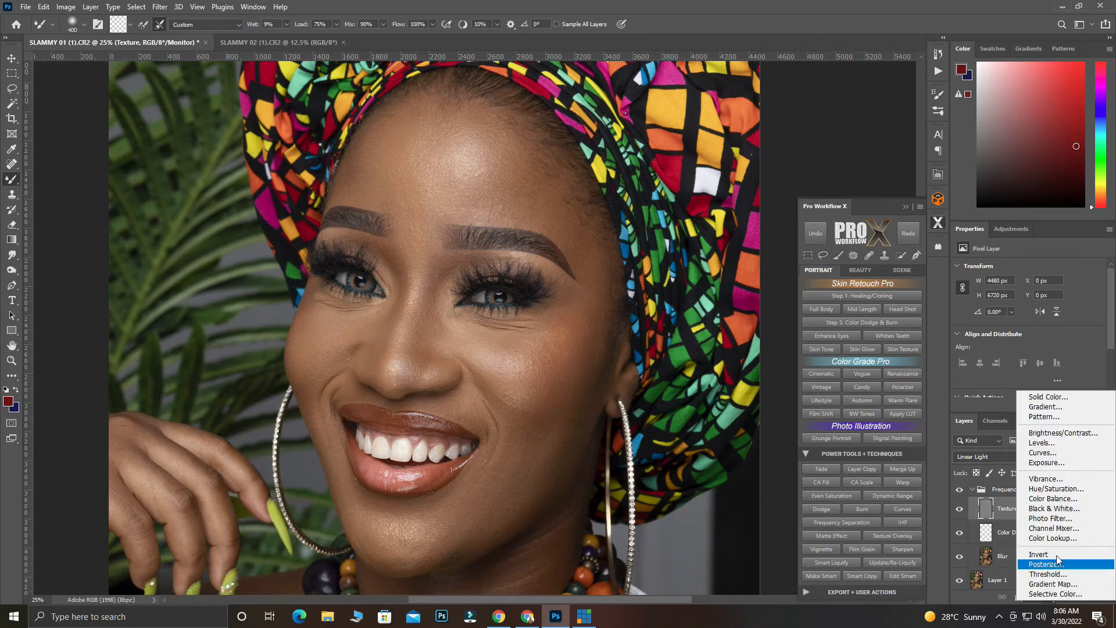
pyautogui.click(1066, 508)
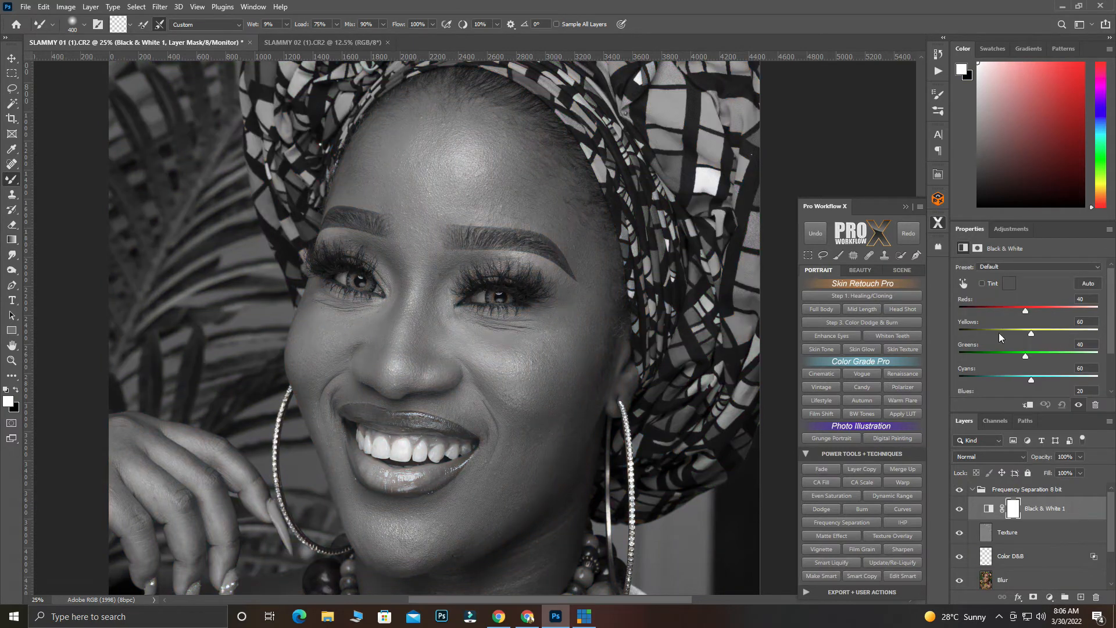
pyautogui.moveTo(1026, 309); pyautogui.dragTo(985, 325)
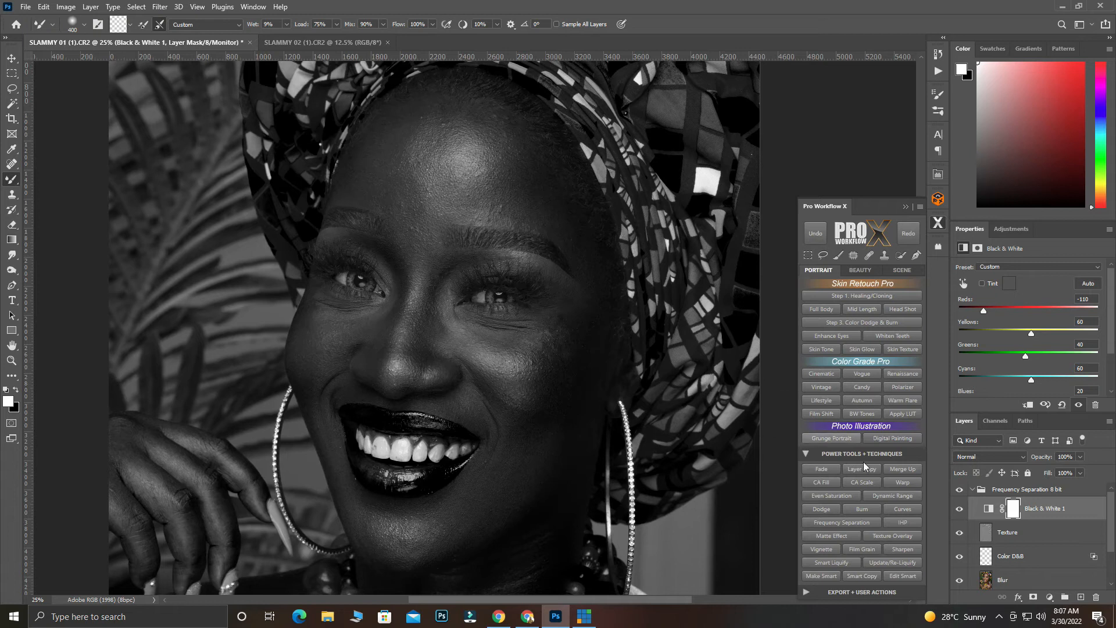
# Select the Blur layer, reduce the Mixer Brush to 300 px, and hide the Texture layer for painting
pyautogui.click(987, 581)
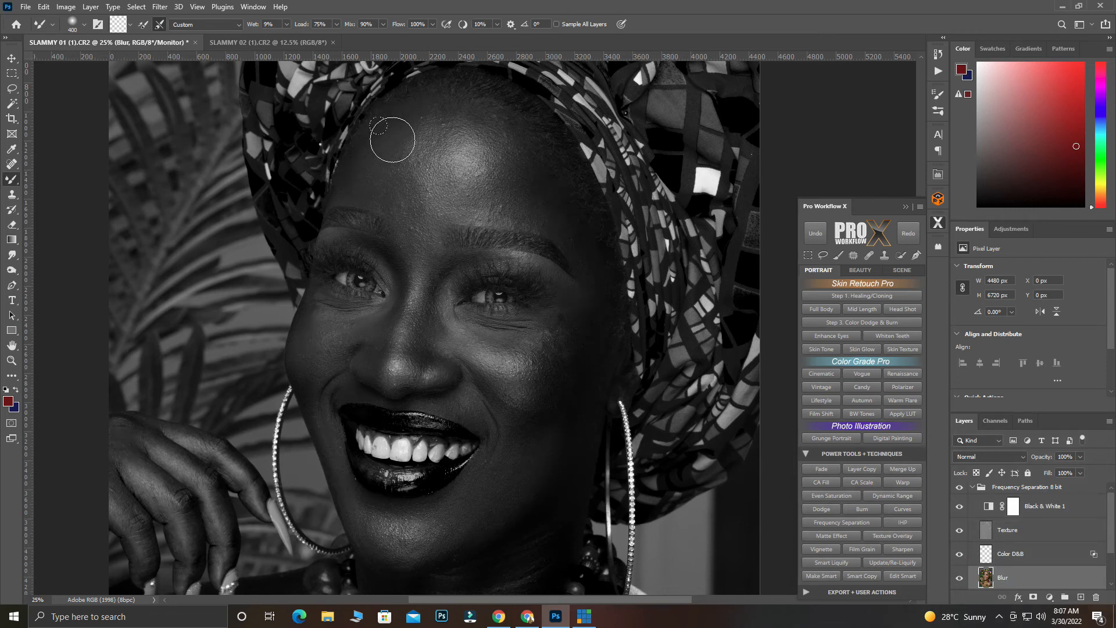
pyautogui.press('[')
pyautogui.click(959, 532)
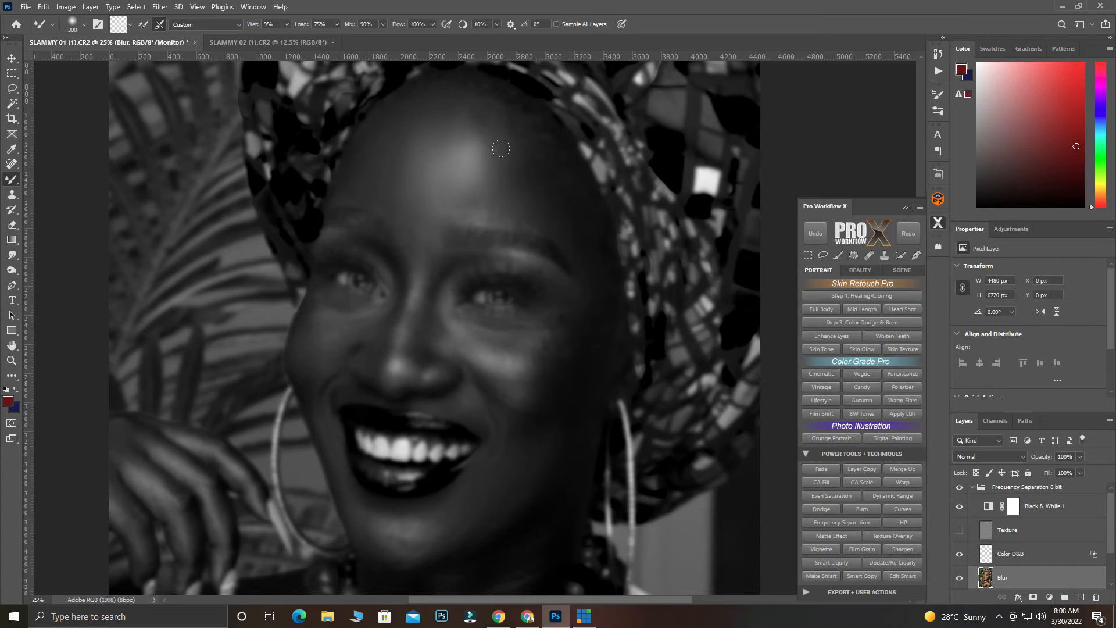
# Blend the uneven skin tones around the brow and upper face with Mixer Brush strokes, varying the brush size to fit each area
pyautogui.press('[')
pyautogui.press('[')
pyautogui.press('[')
pyautogui.moveTo(478, 211)
pyautogui.mouseDown()
pyautogui.moveTo(463, 212)
pyautogui.moveTo(543, 225)
pyautogui.mouseUp()
pyautogui.press(']')
pyautogui.press(']')
pyautogui.press('[')
pyautogui.press('[')
pyautogui.press('[')
pyautogui.press(']')
pyautogui.press(']')
pyautogui.press('[')
pyautogui.press('[')
pyautogui.press('[')
# Smooth the lower face and neck tones on the Blur layer with the Mixer Brush at 250 px
pyautogui.scroll(-3, 344, 463)
pyautogui.press(']')
pyautogui.press(']')
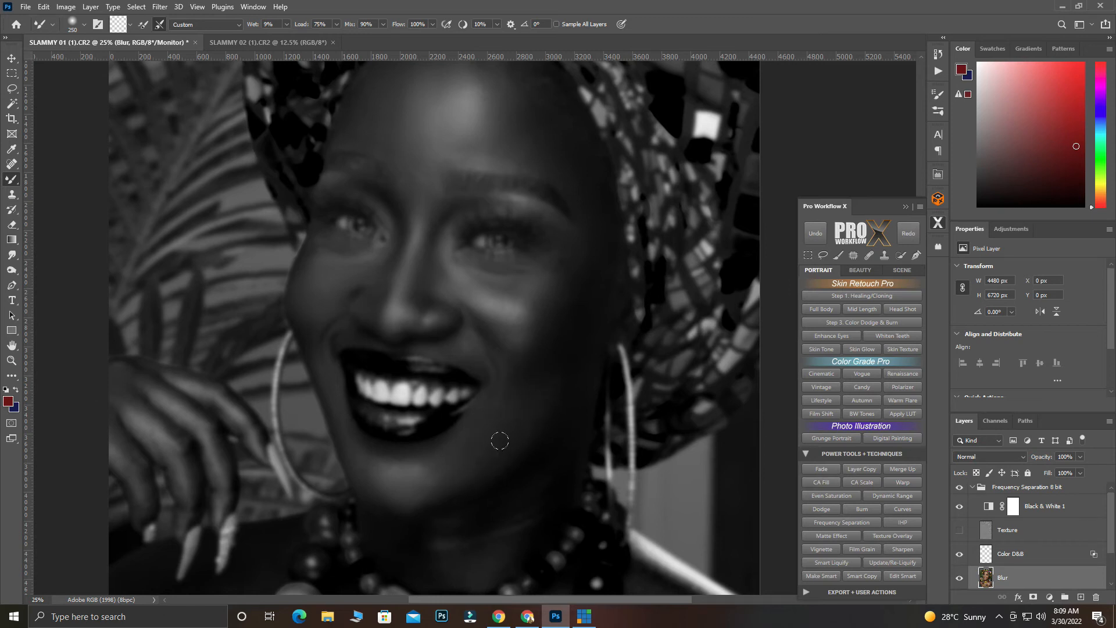
pyautogui.scroll(-1, 541, 464)
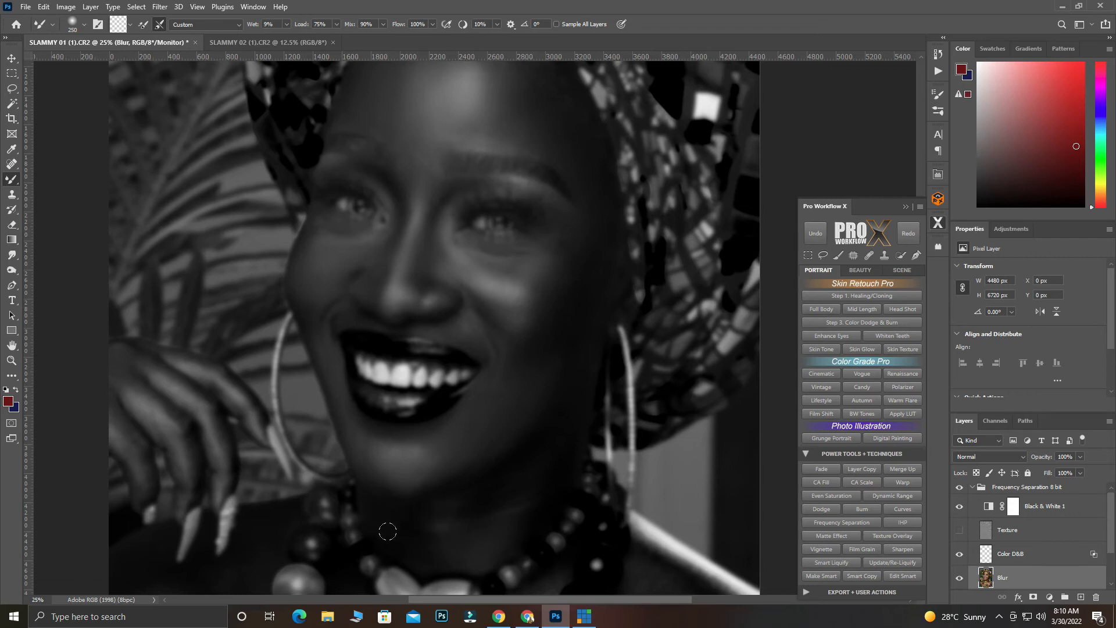
# Refine the small transitions on the neck and face with Mixer Brush sizes between about 150 and 250 px
pyautogui.press('[')
pyautogui.press('[')
pyautogui.press('[')
pyautogui.scroll(2, 424, 343)
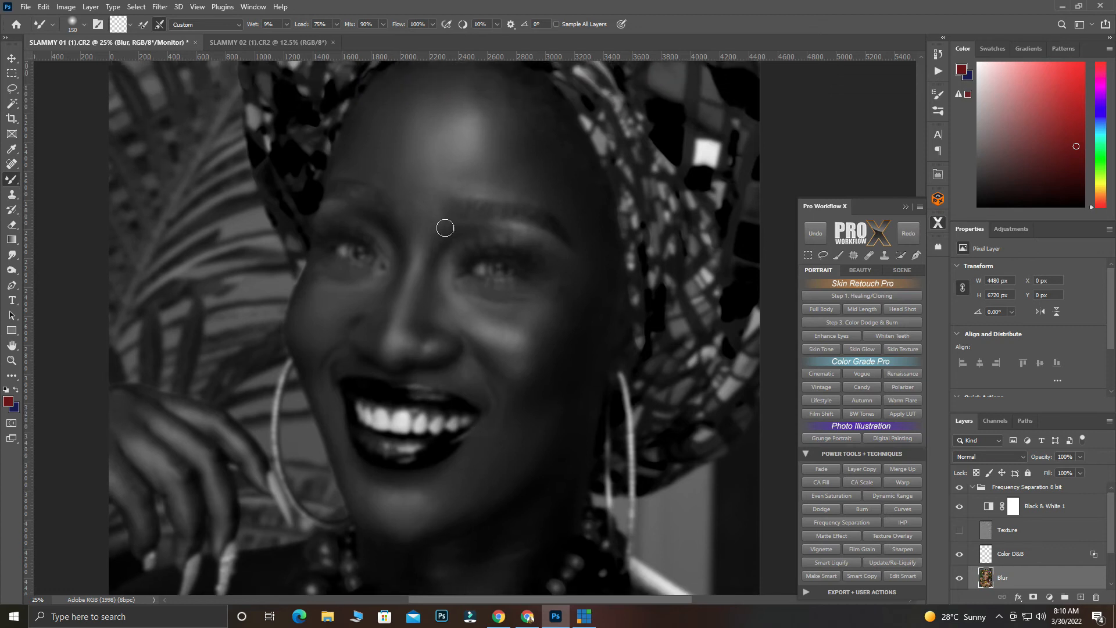
pyautogui.press(']')
pyautogui.press(']')
pyautogui.press(']')
pyautogui.press('[')
pyautogui.press('[')
# Hide the Black & White 1 adjustment and show the Texture layer to check the retouched skin in color
pyautogui.click(959, 508)
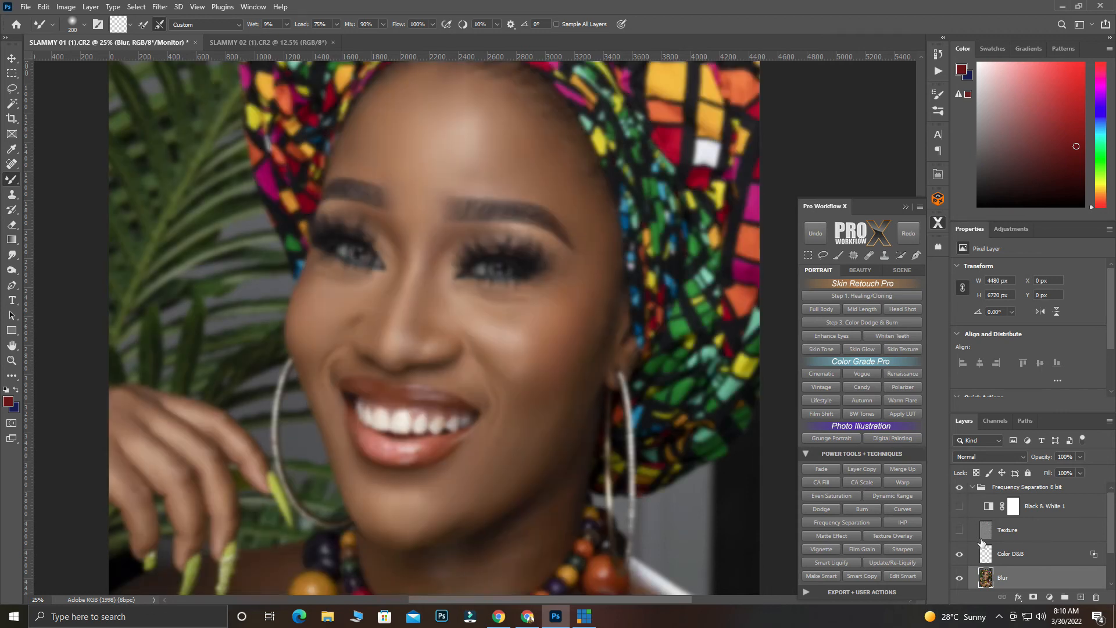
pyautogui.click(959, 531)
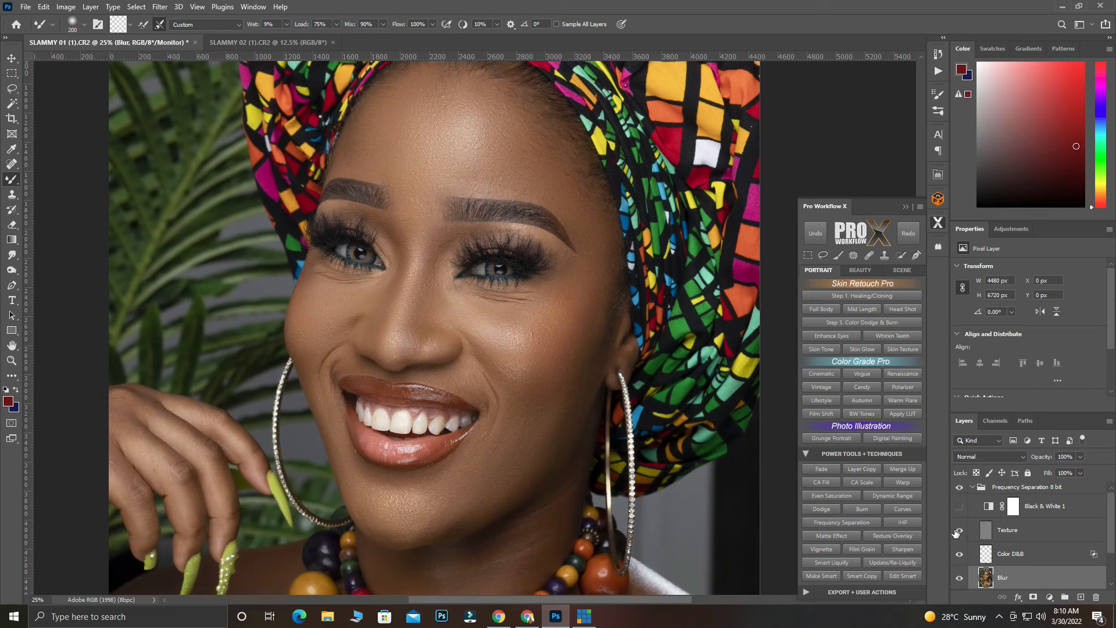
pyautogui.scroll(1, 968, 532)
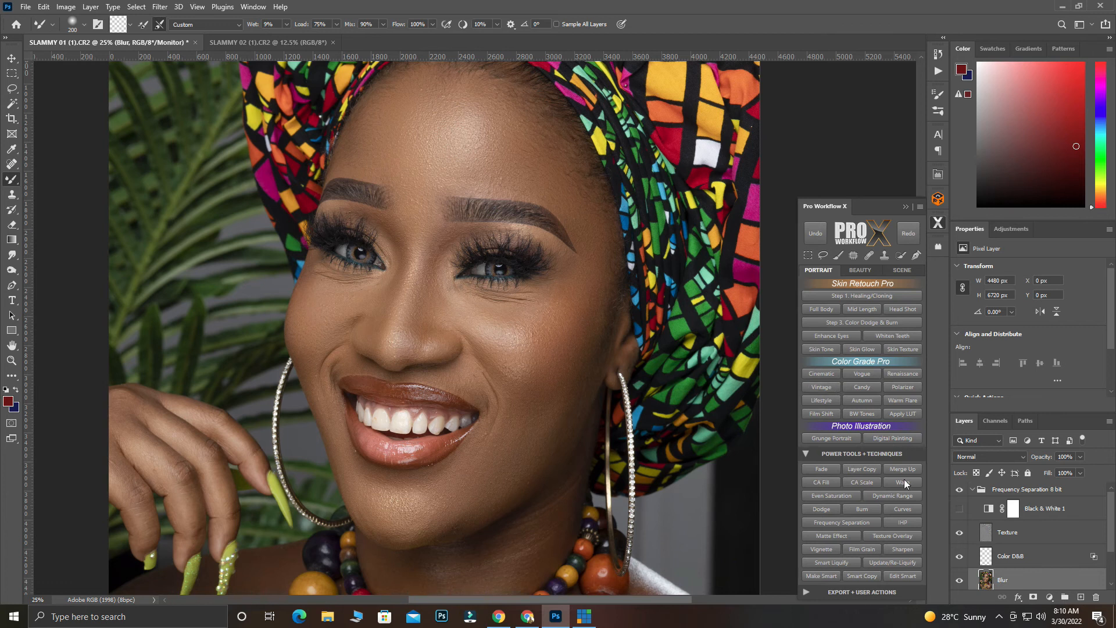
# Show Black & White 1, hide the Texture layer again, and blend the forehead tones with the Mixer Brush at 250 px
pyautogui.click(959, 508)
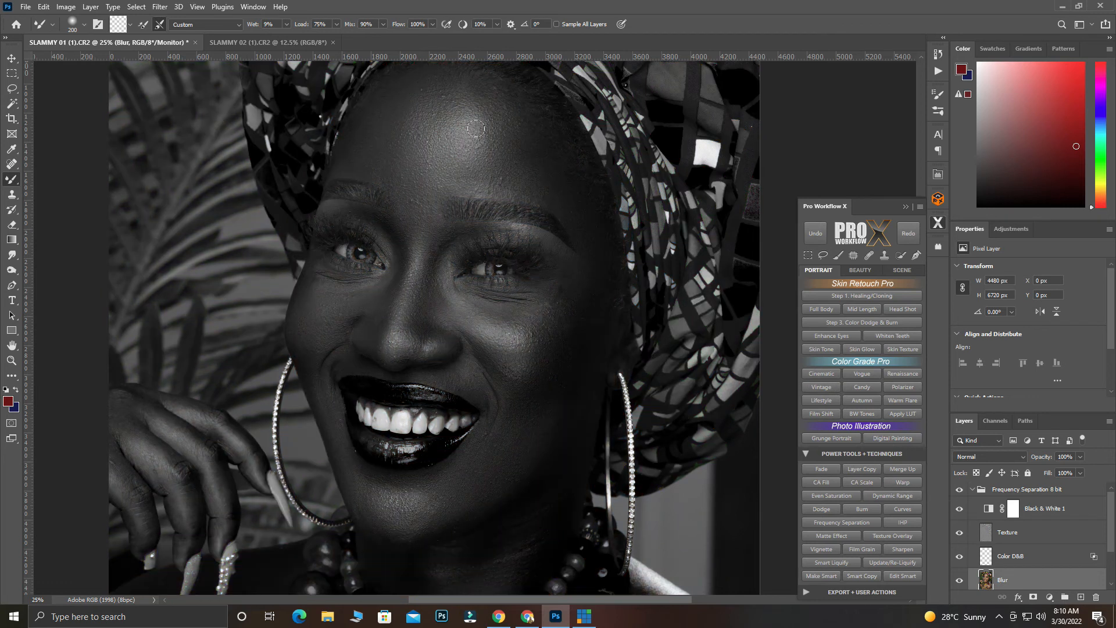
pyautogui.press(']')
pyautogui.click(959, 532)
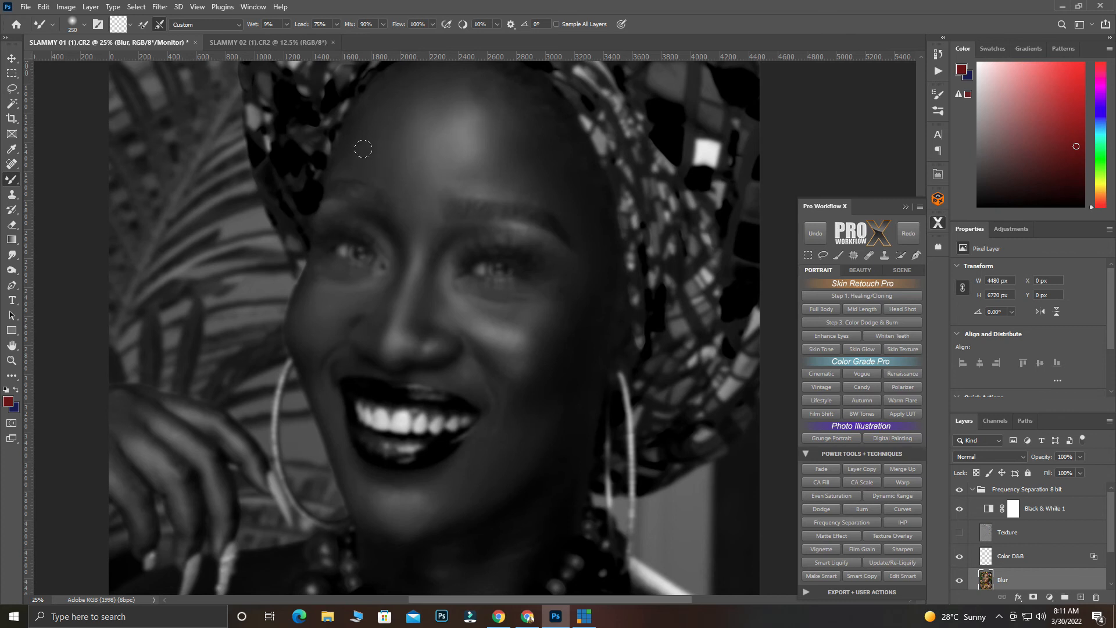
pyautogui.press('p')
pyautogui.press('b')
# Show the Texture layer, hide Black & White 1, and toggle the Frequency Separation group to compare before and after
pyautogui.click(960, 533)
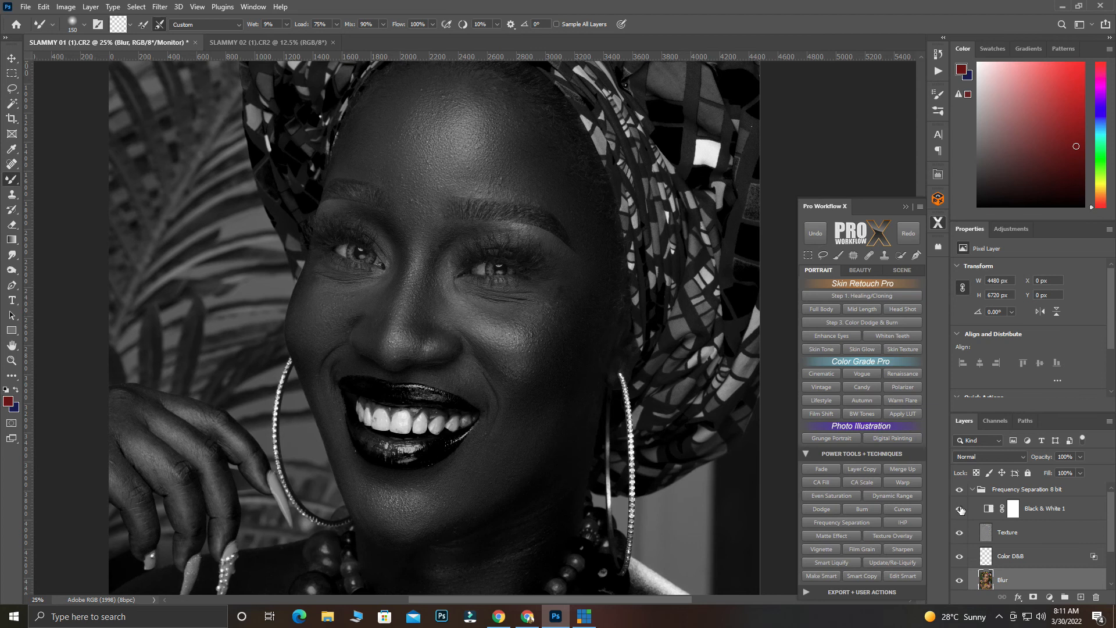
pyautogui.click(961, 511)
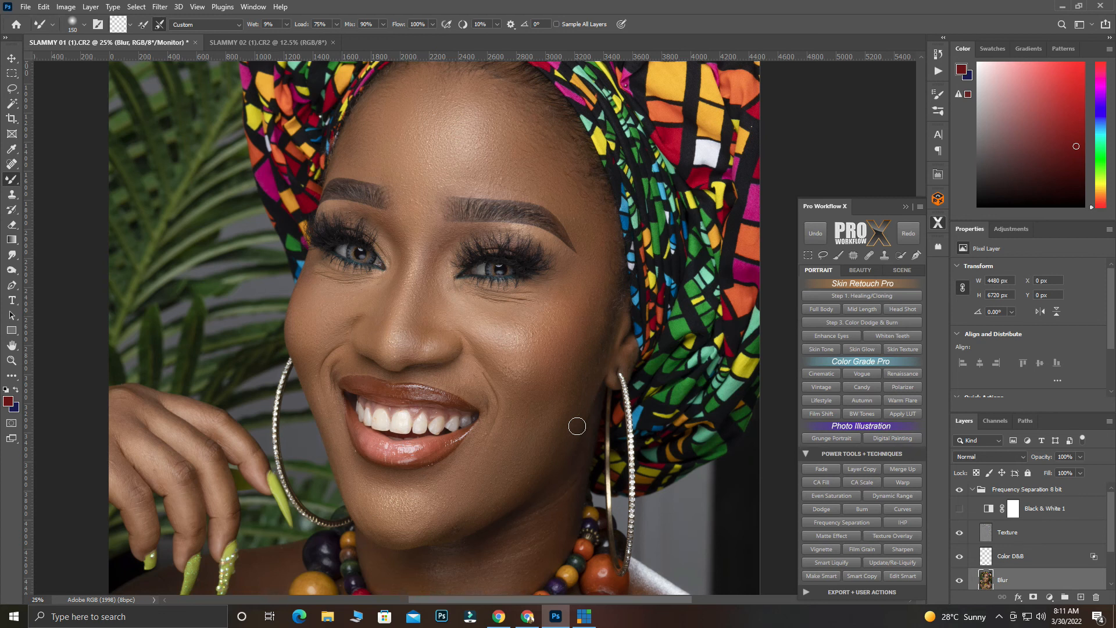
pyautogui.click(959, 491)
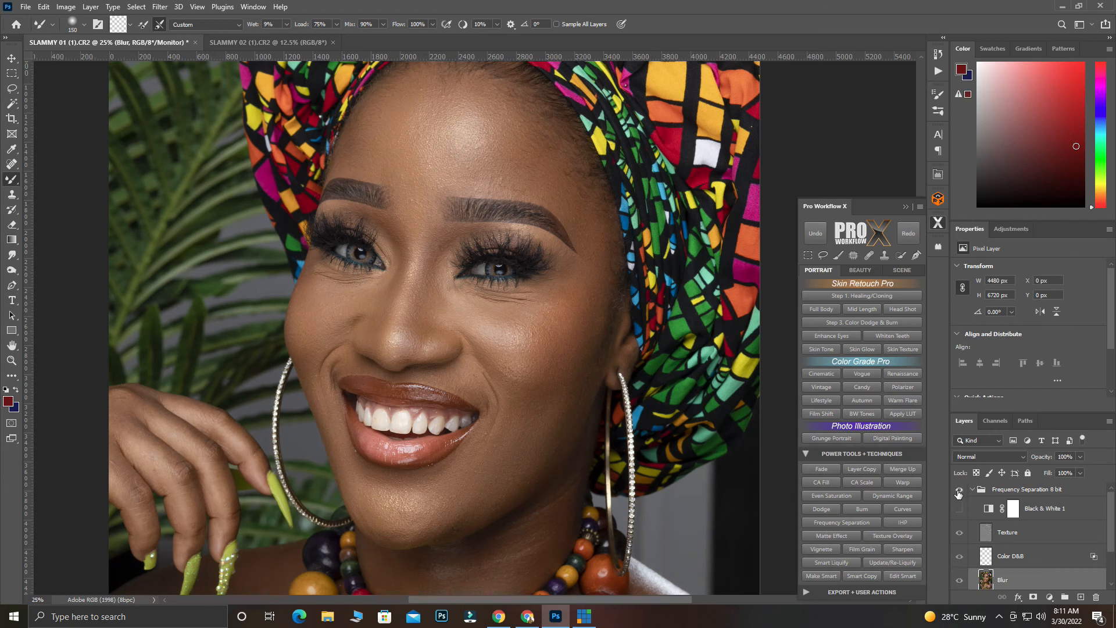
pyautogui.click(959, 492)
pyautogui.click(959, 493)
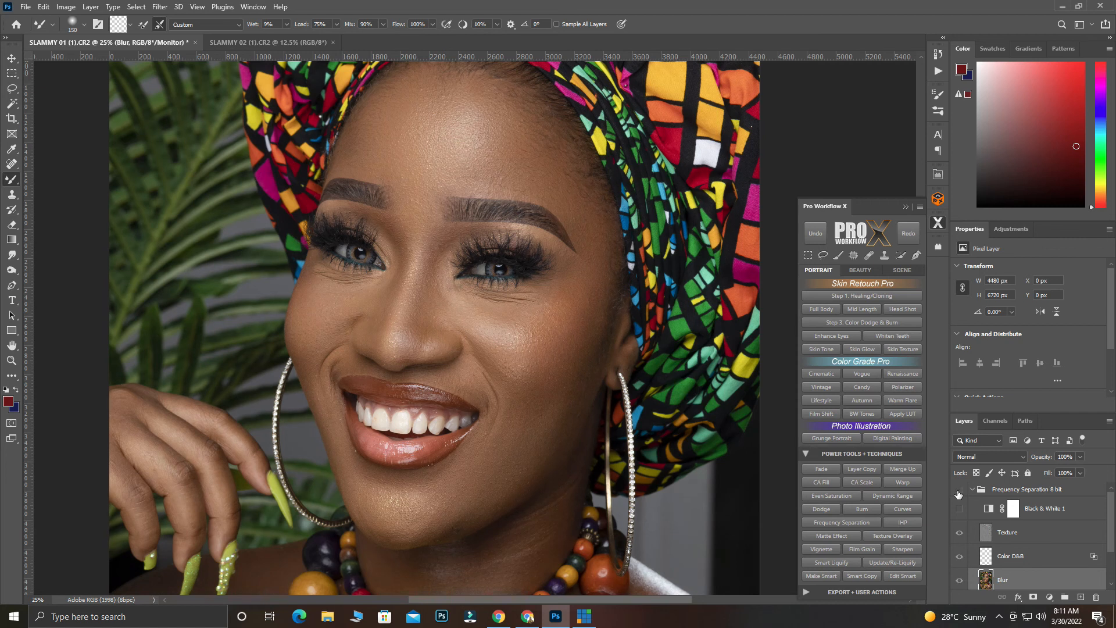
pyautogui.click(958, 493)
# Reselect the Mixer Brush Tool and clean the brush of any loaded paint
pyautogui.rightClick(10, 182)
pyautogui.click(51, 213)
pyautogui.click(123, 28)
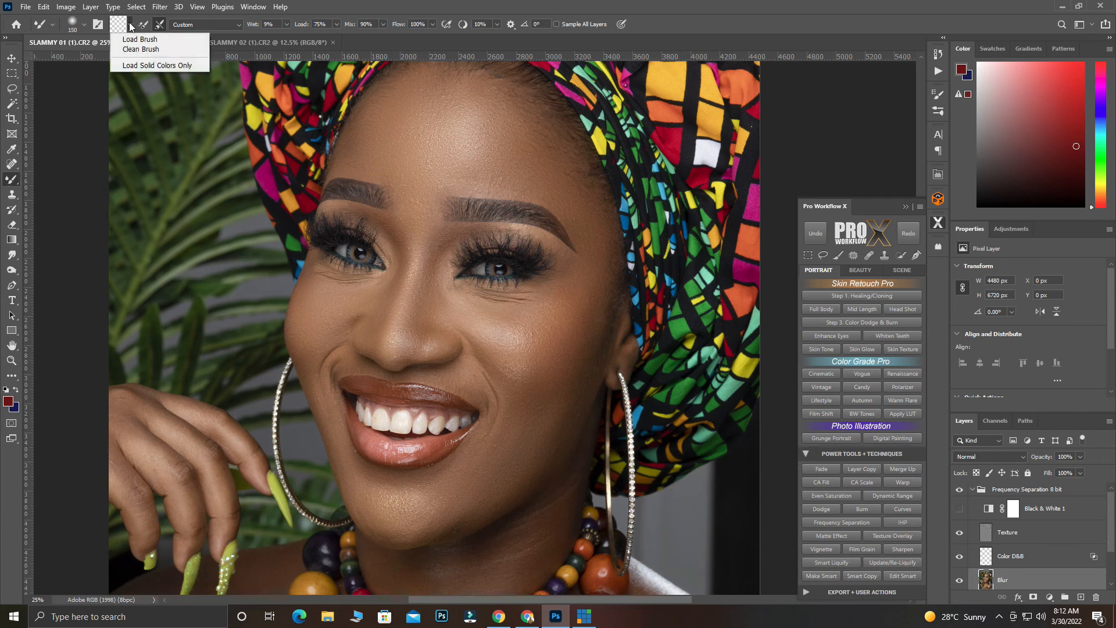
pyautogui.click(140, 50)
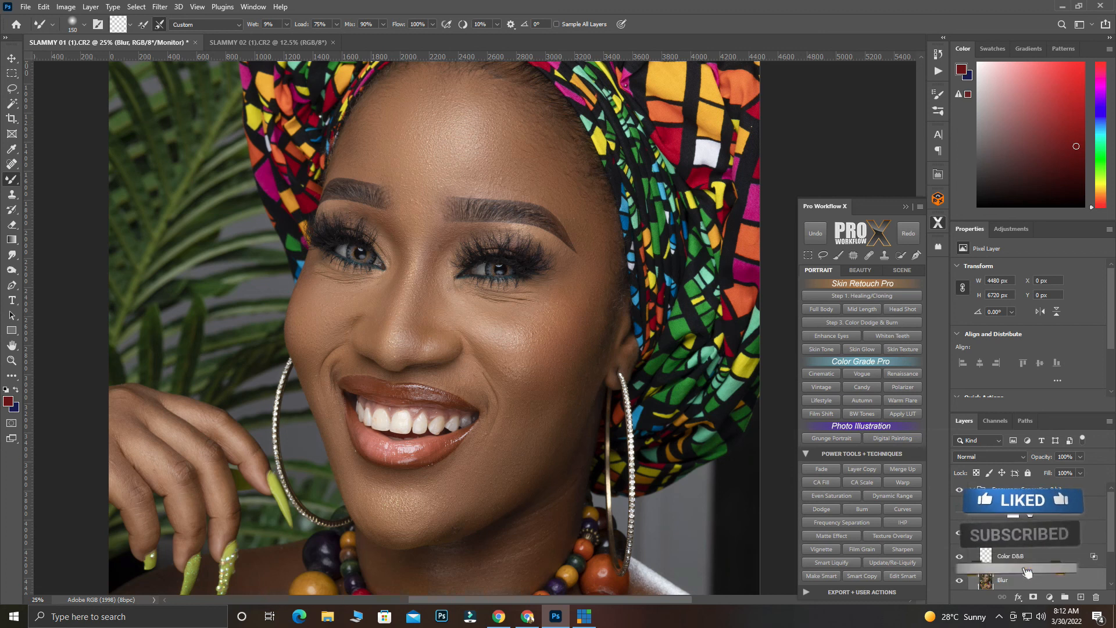
# Select Black & White 1 and toggle its visibility, the Texture layer's and the separation group's to review the retouch
pyautogui.click(1030, 511)
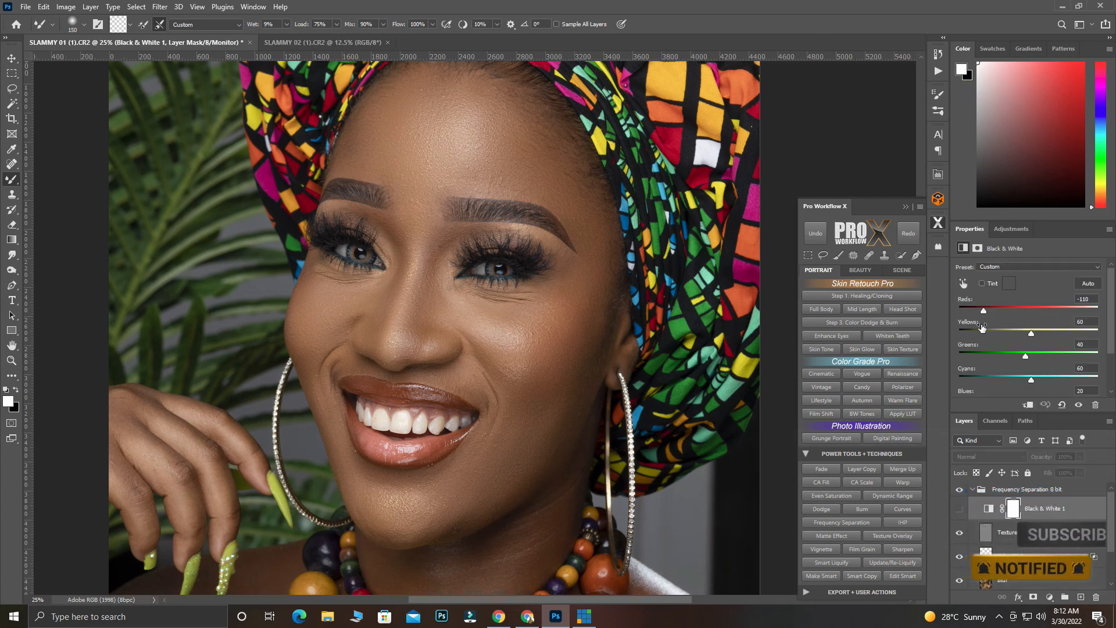
pyautogui.click(960, 510)
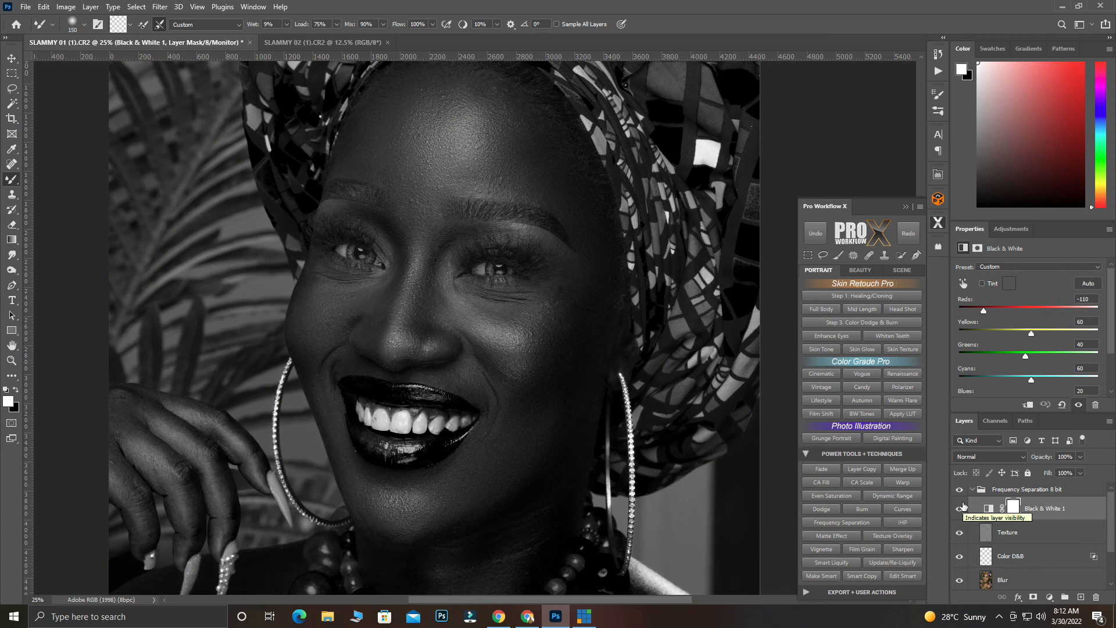
pyautogui.click(960, 509)
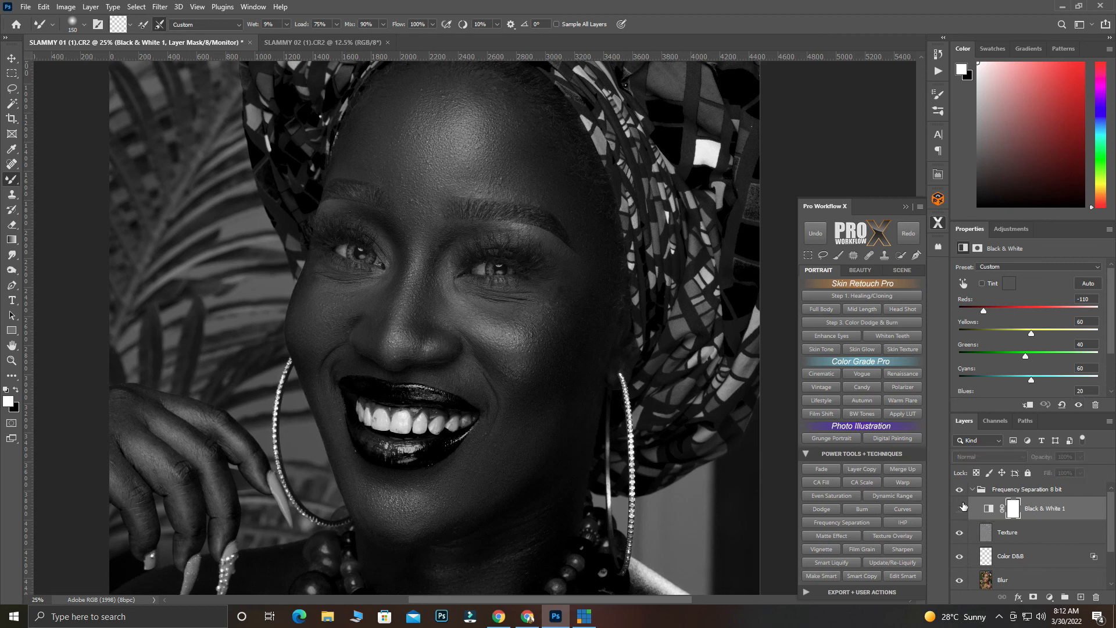
pyautogui.click(960, 509)
pyautogui.click(959, 534)
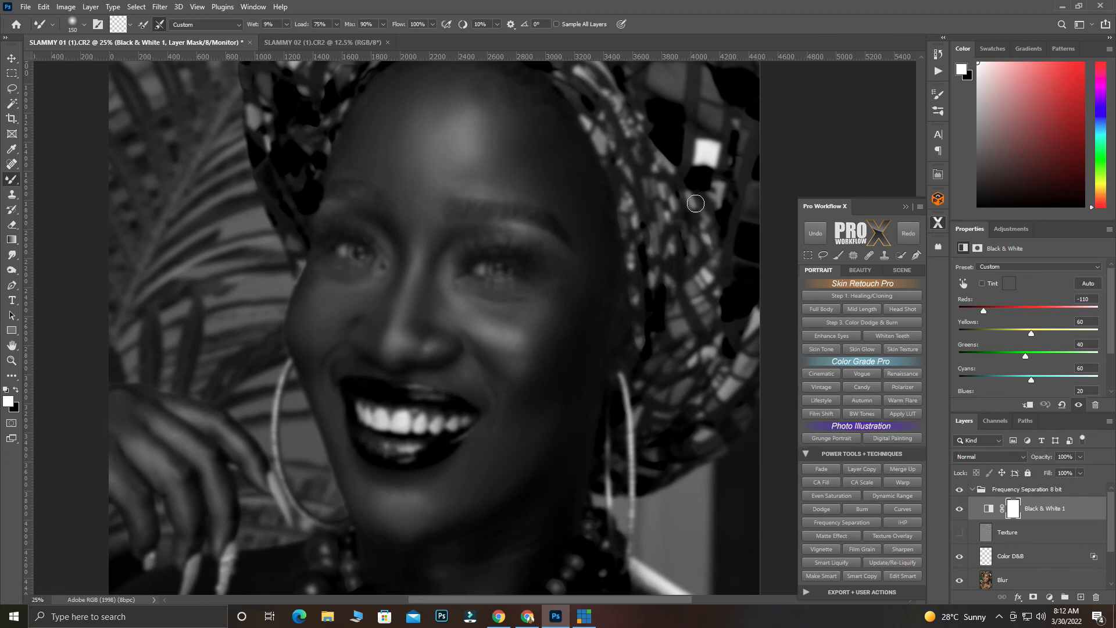
pyautogui.click(959, 532)
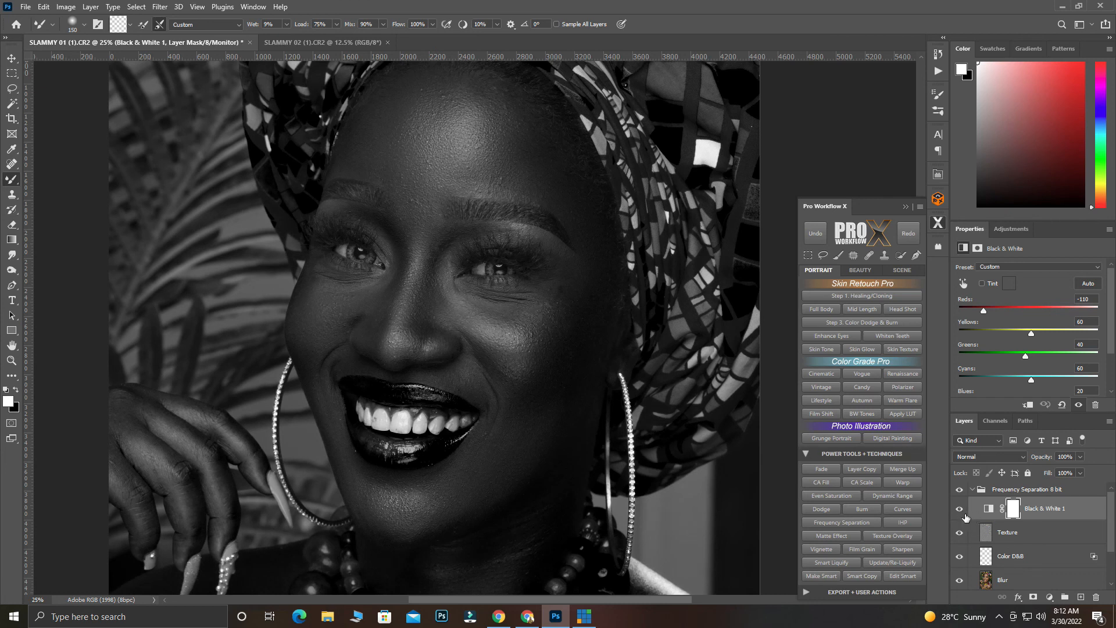
pyautogui.click(959, 509)
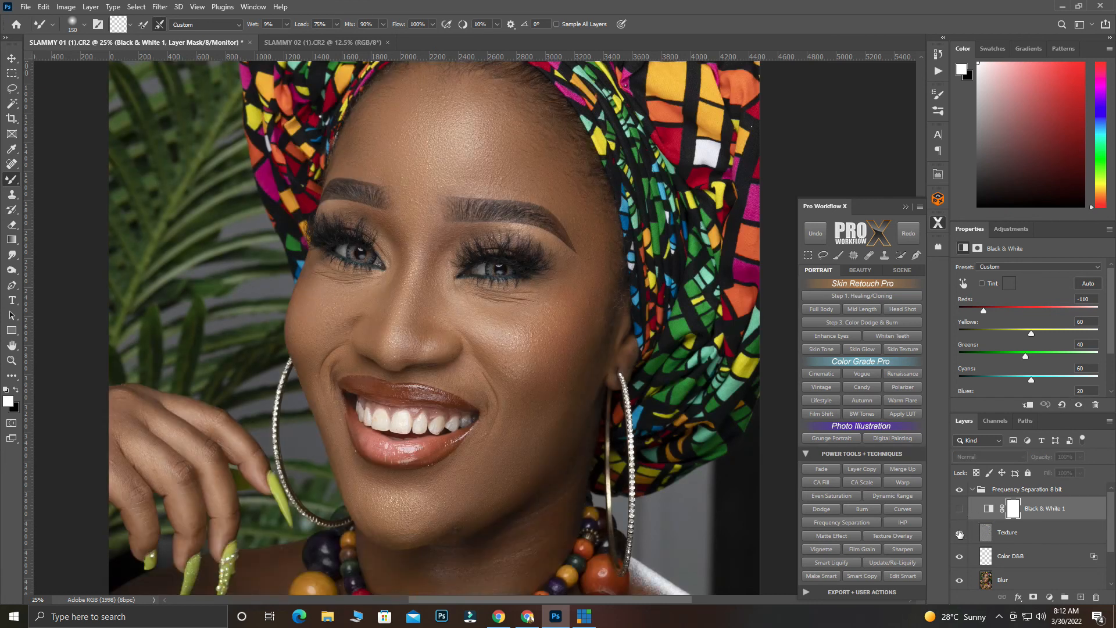
pyautogui.click(960, 491)
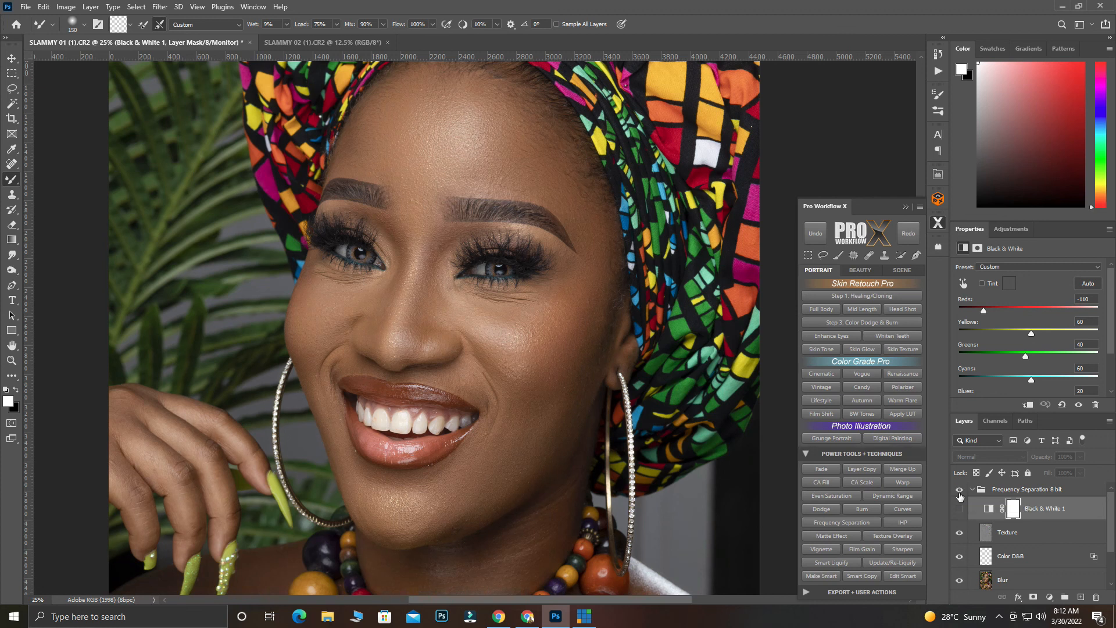